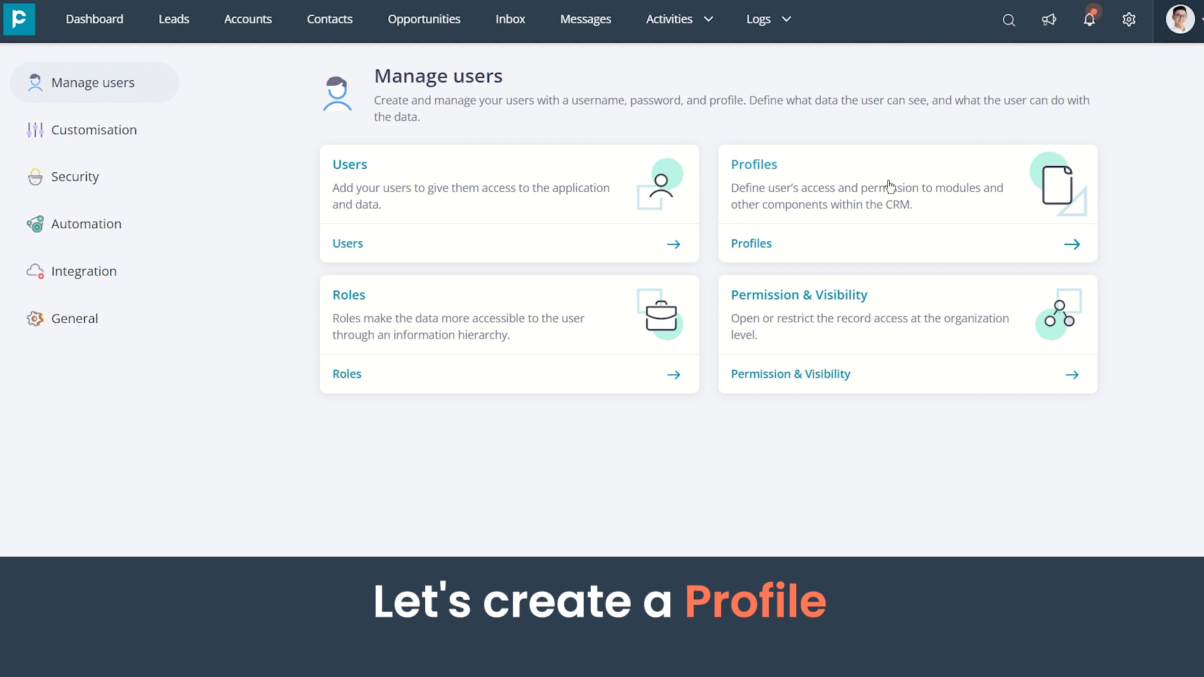
Start a new user profile without cloning and name it "Creation access"
click(889, 185)
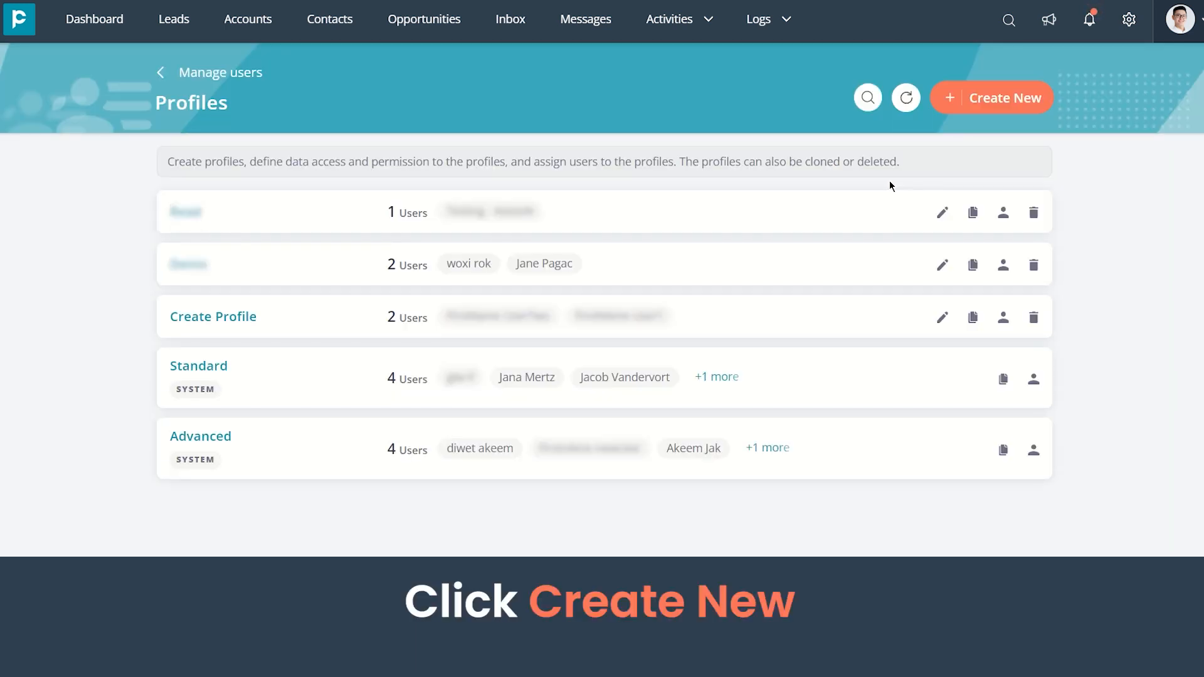
click(973, 106)
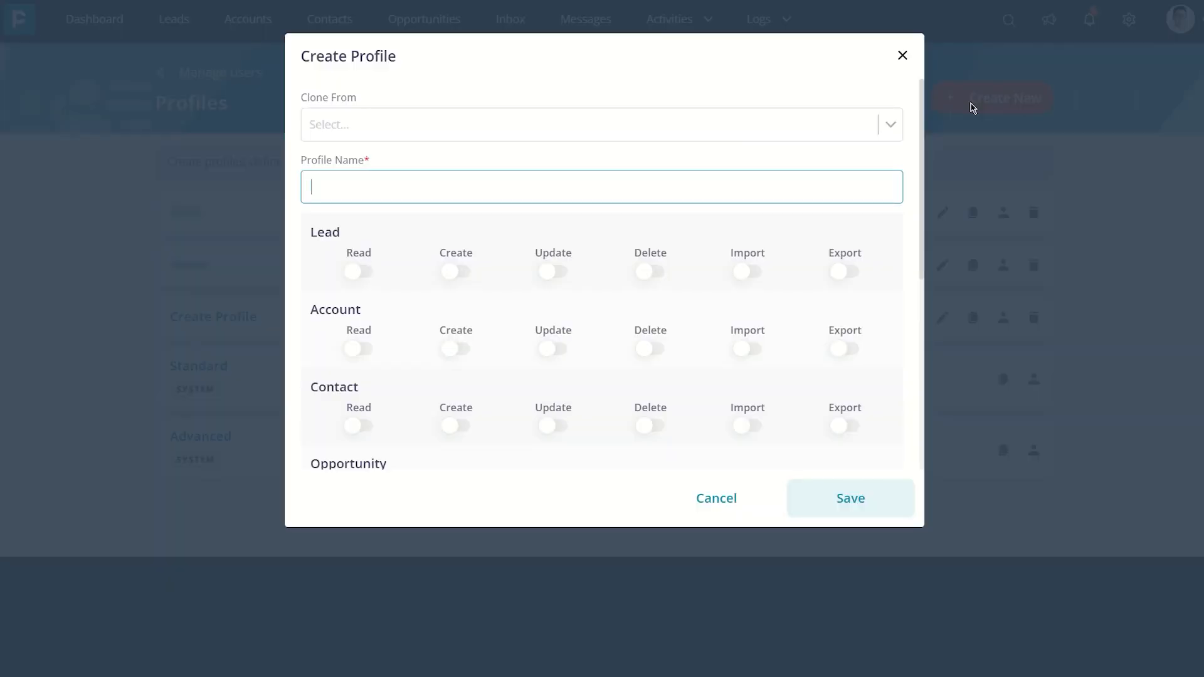
click(724, 134)
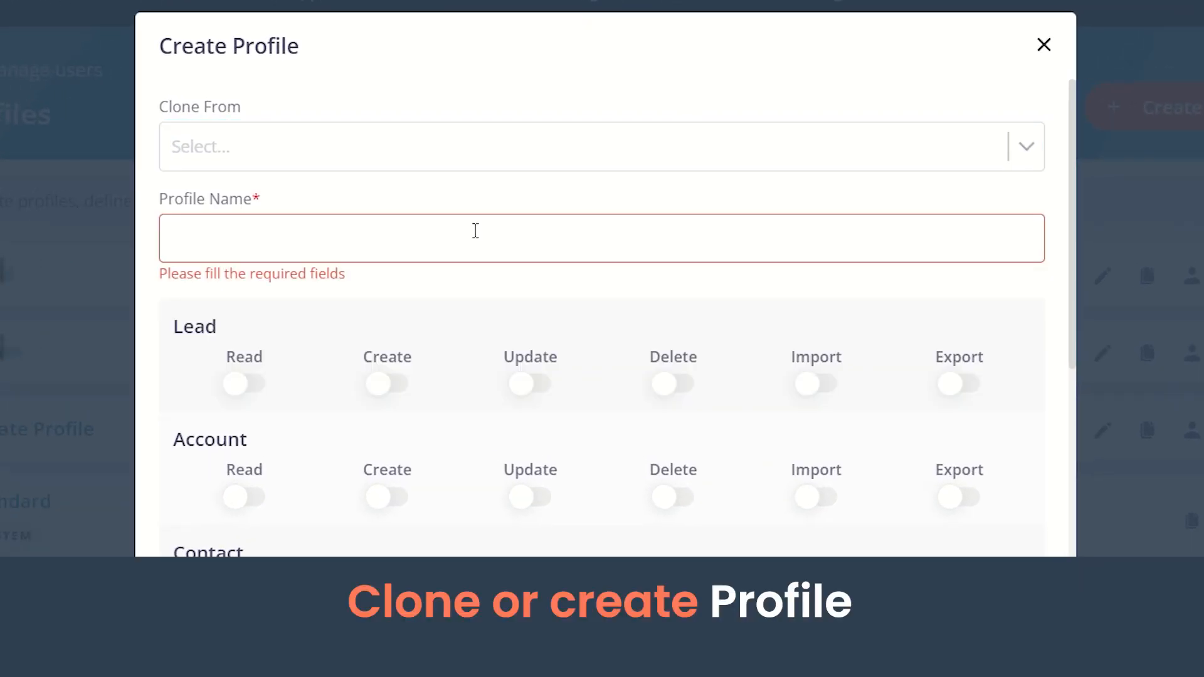
text(Creation access)
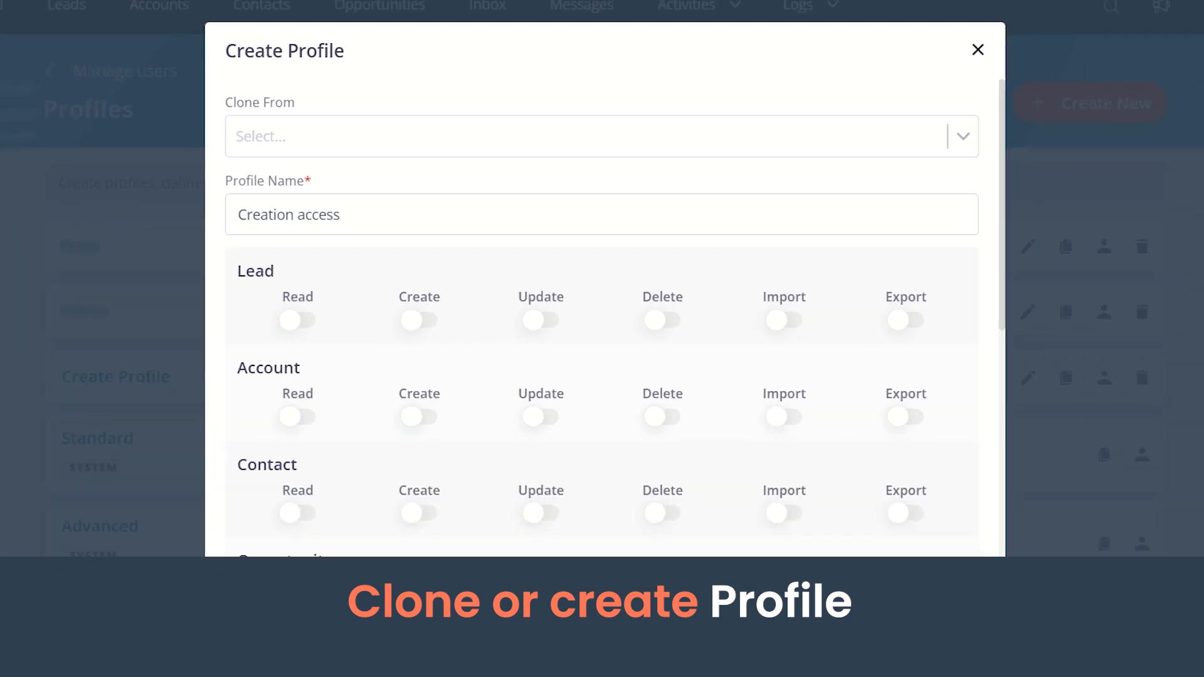
Grant Create access for Lead, Account, Contact, Opportunity, Quotation and the remaining modules, and save the profile
click(460, 275)
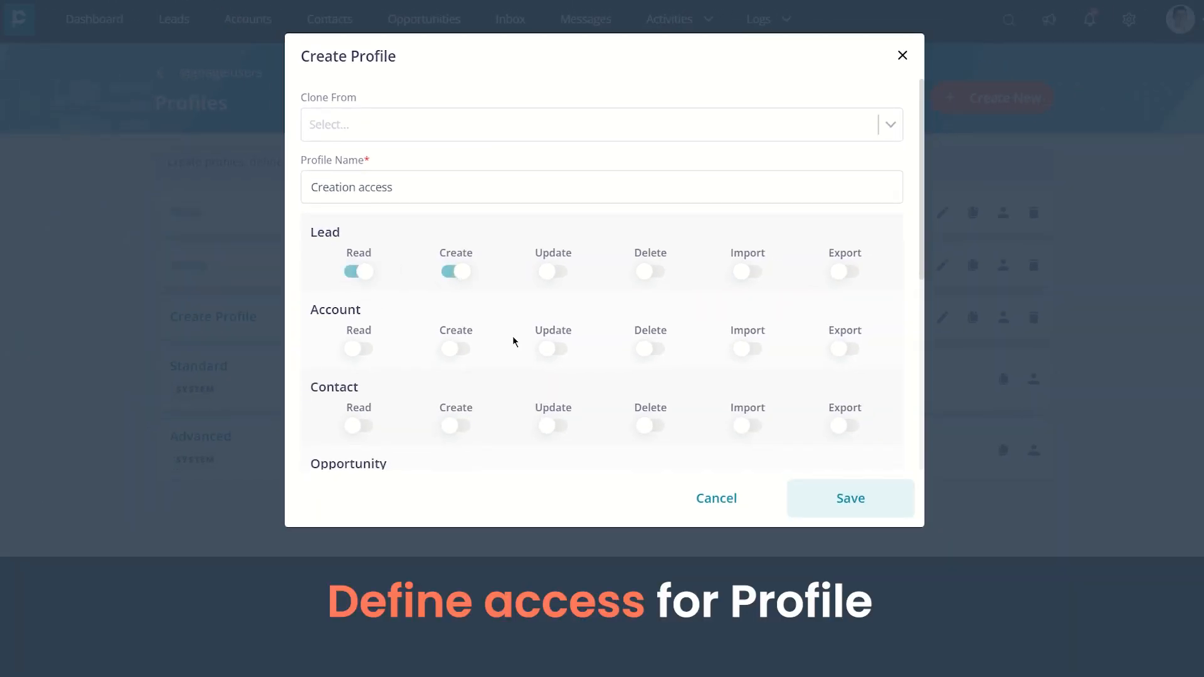
scroll(487, 292, down, 2)
click(459, 243)
scroll(470, 314, down, 2)
click(463, 212)
click(464, 289)
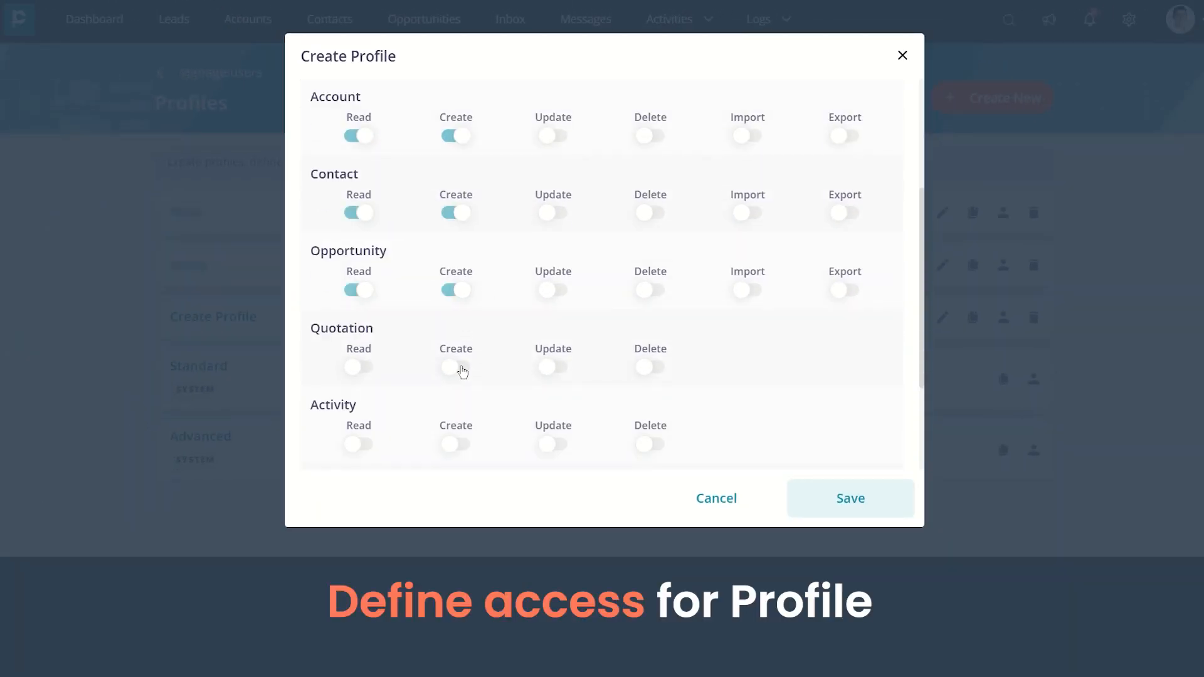
click(460, 367)
scroll(463, 366, down, 3)
click(461, 288)
click(460, 365)
click(457, 442)
click(849, 499)
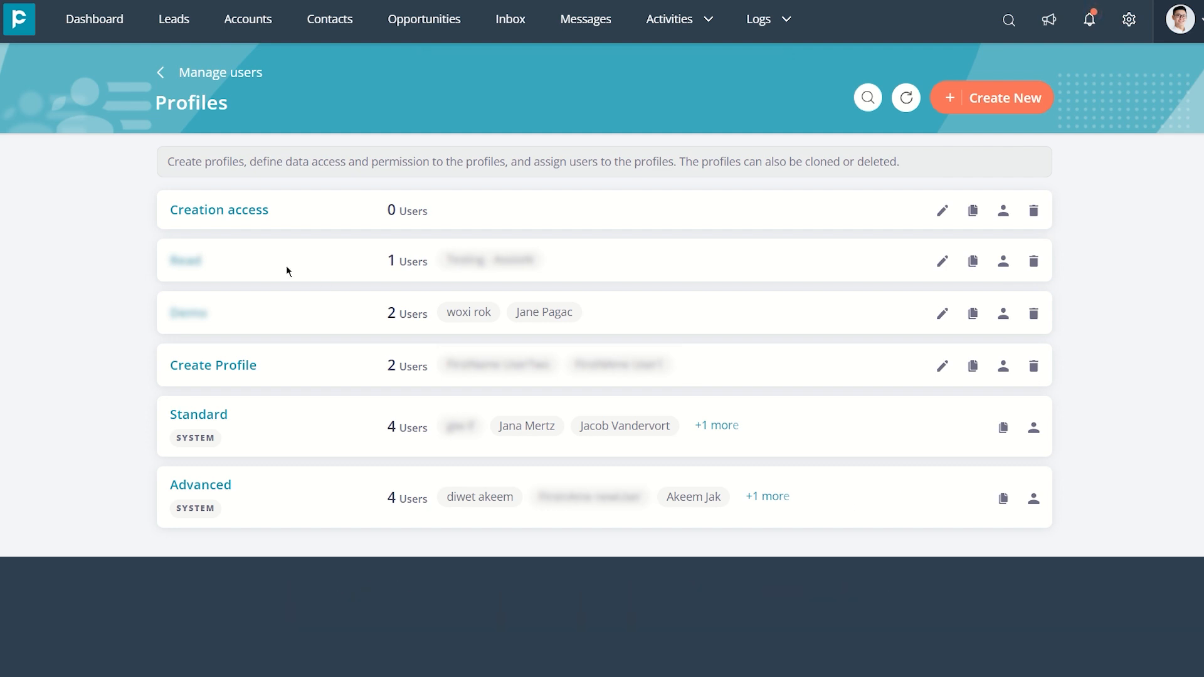
Show the roles hierarchy as a tree and create a CTO role that reports to no other role
drag(395, 215, 439, 222)
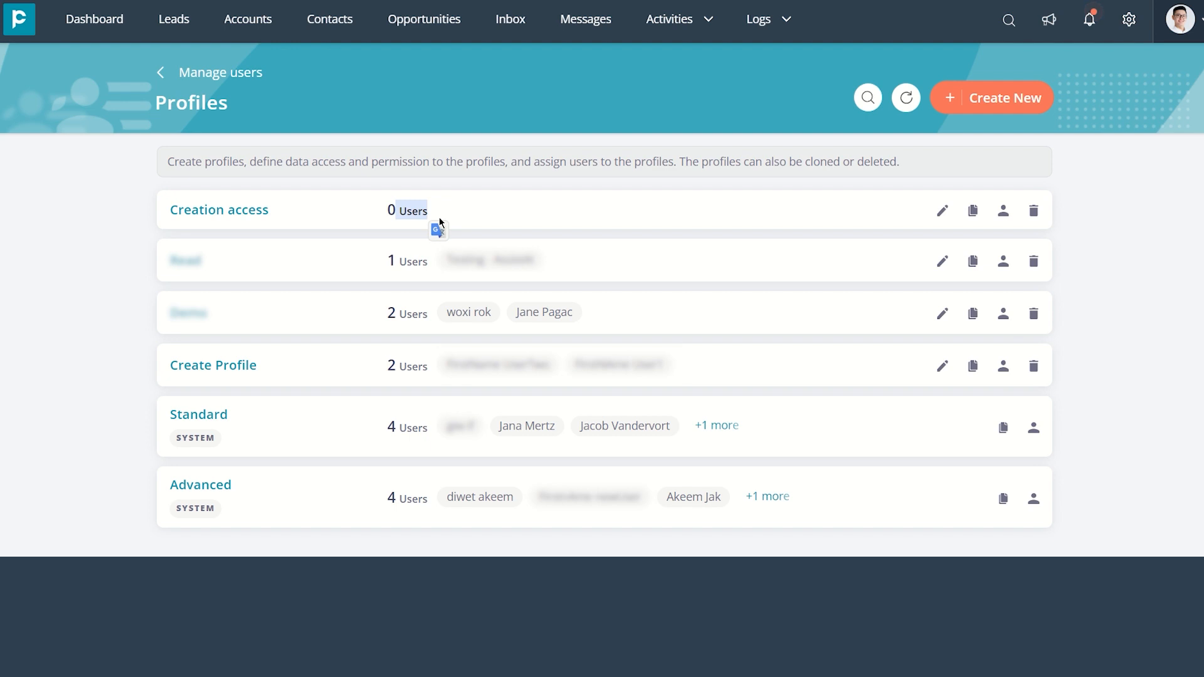
click(165, 75)
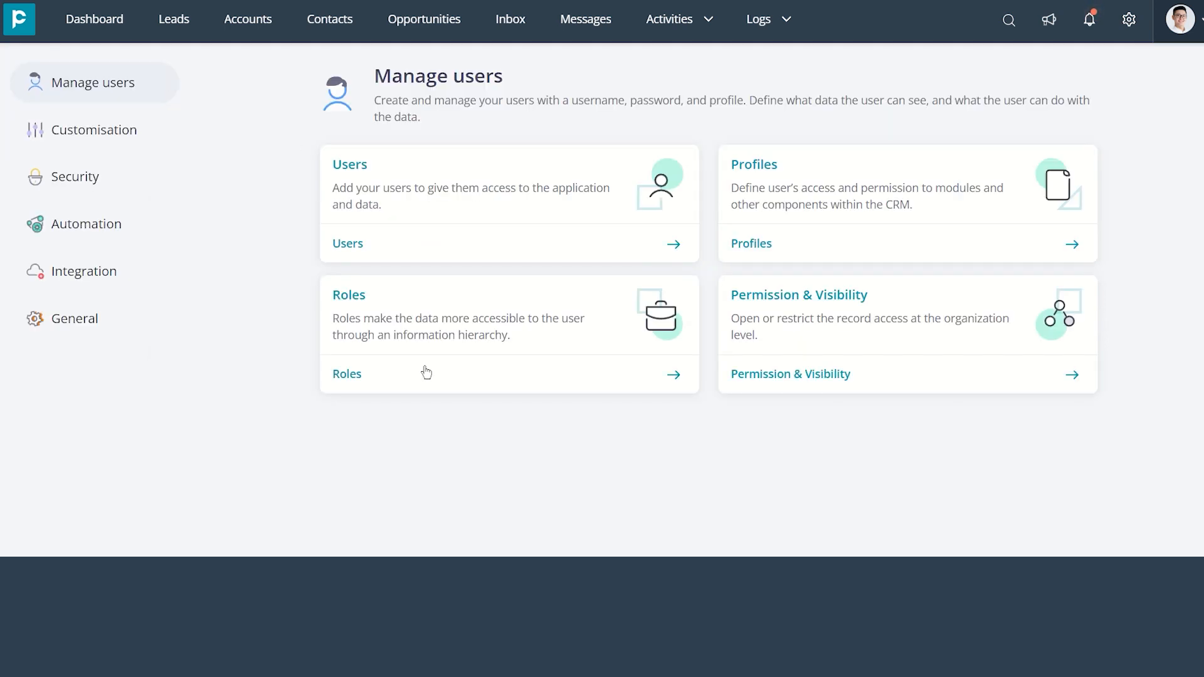
click(451, 384)
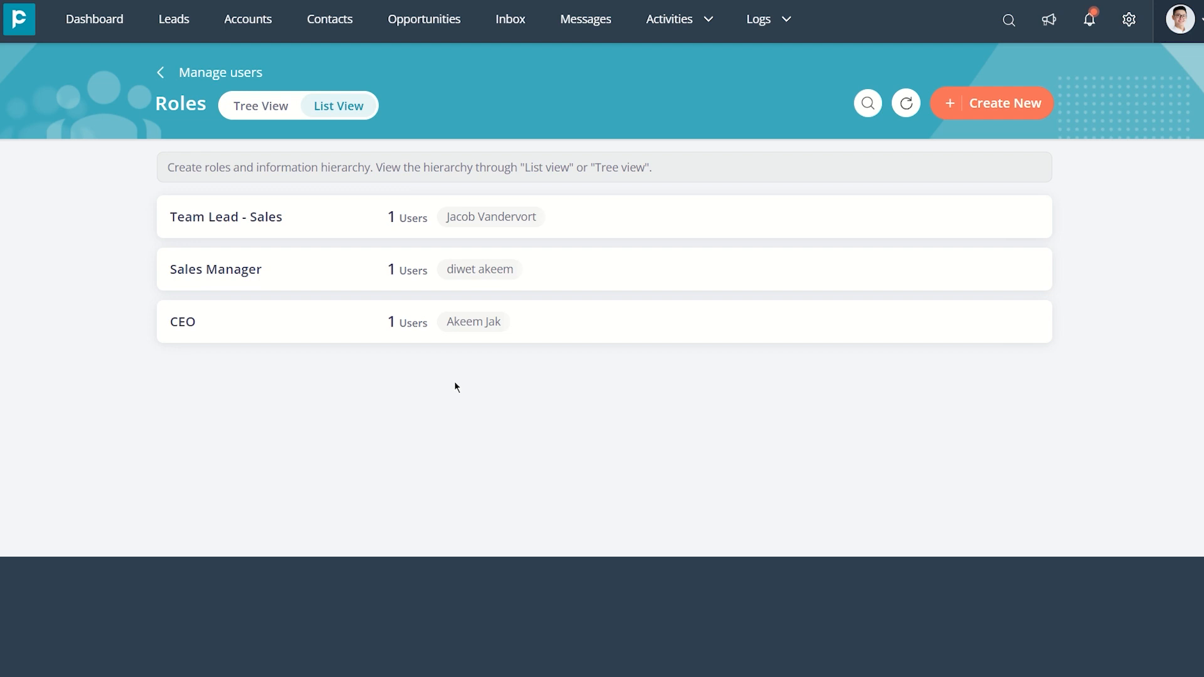
click(252, 111)
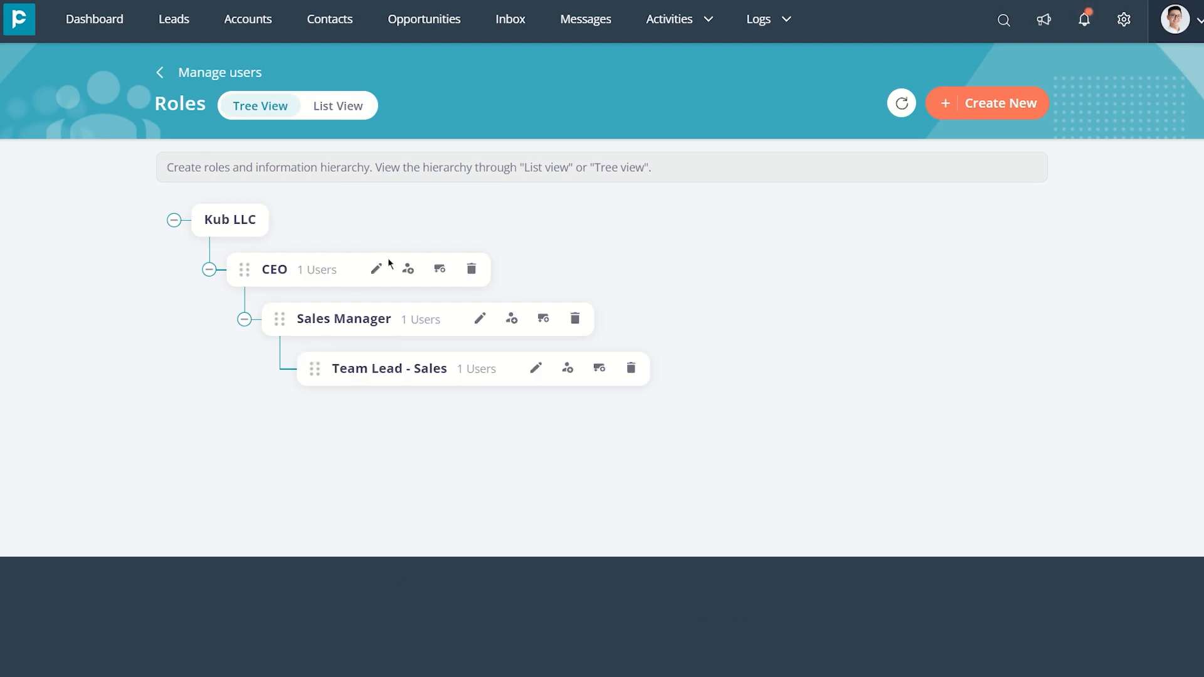
click(949, 103)
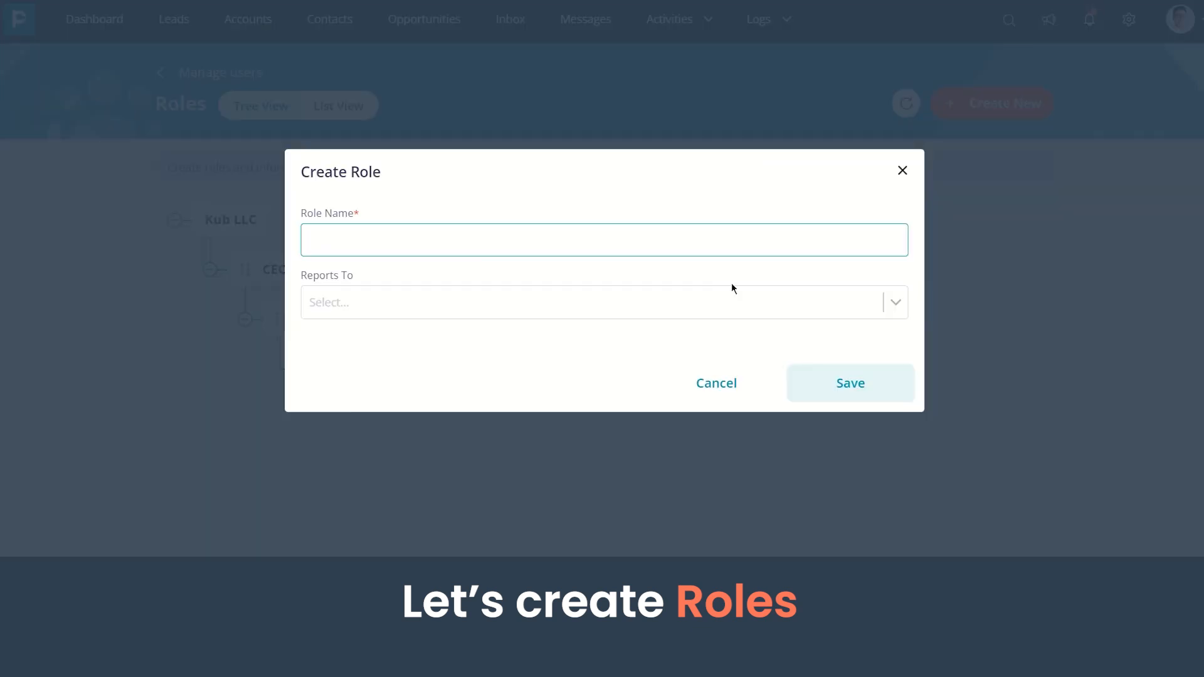
text(CTO)
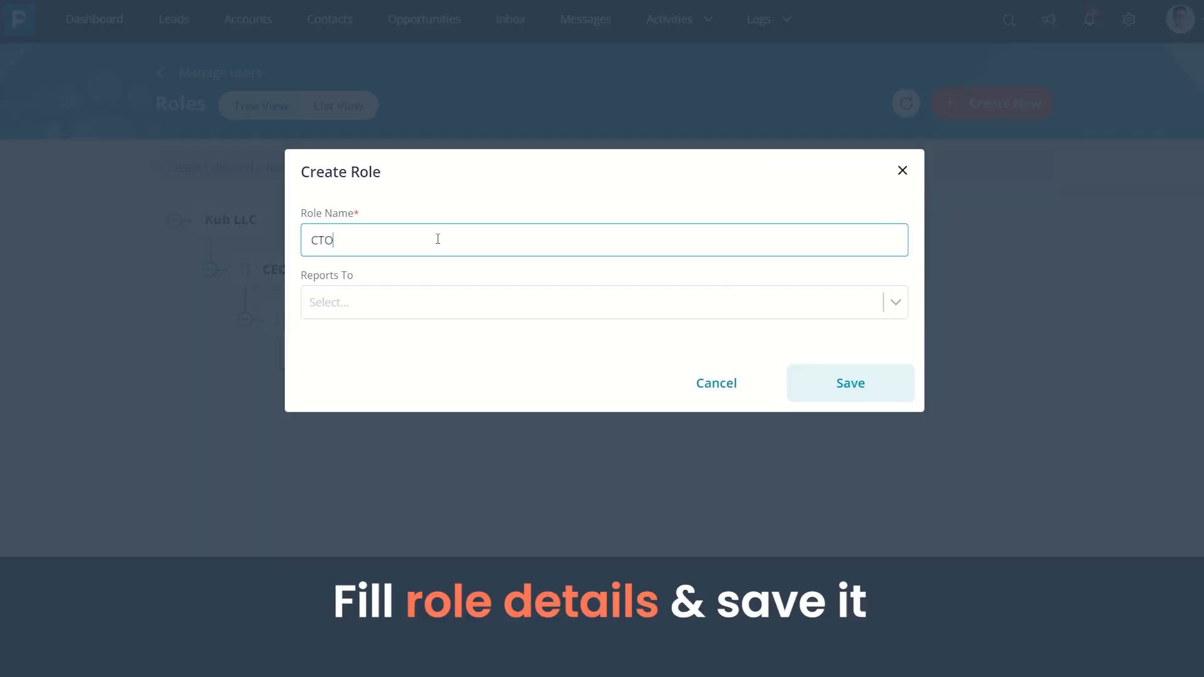
click(837, 385)
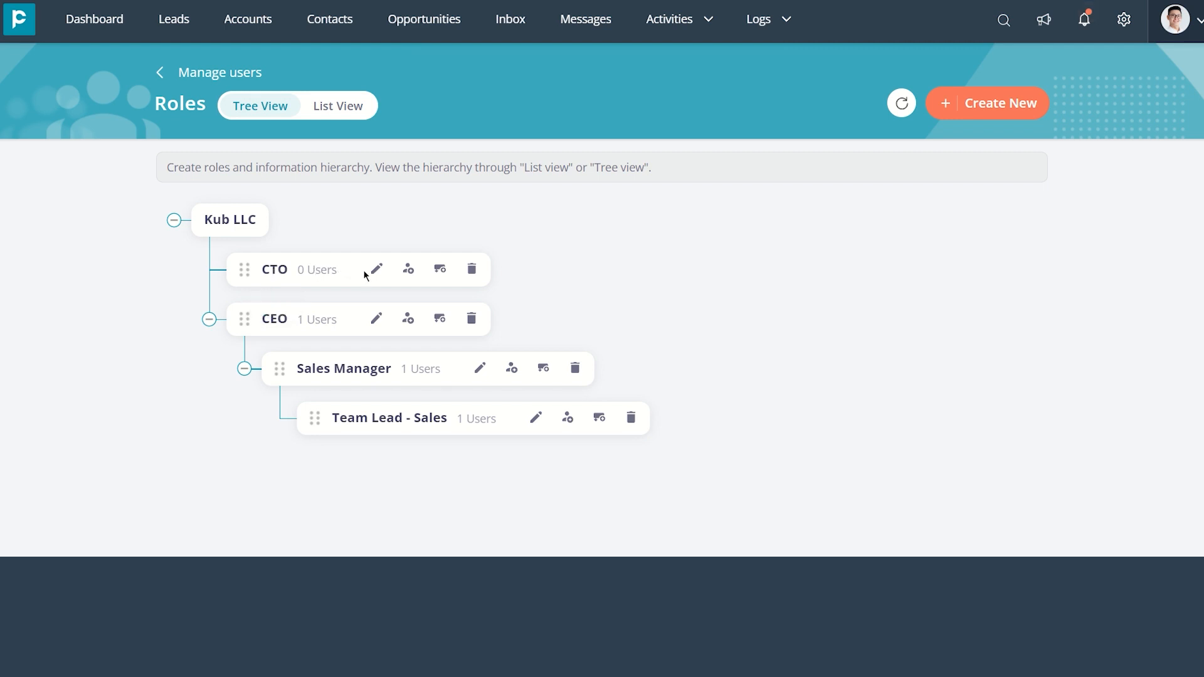
Create two roles reporting to CTO, named "Team Lead - Dev" and "Team Lead - Design"
click(441, 271)
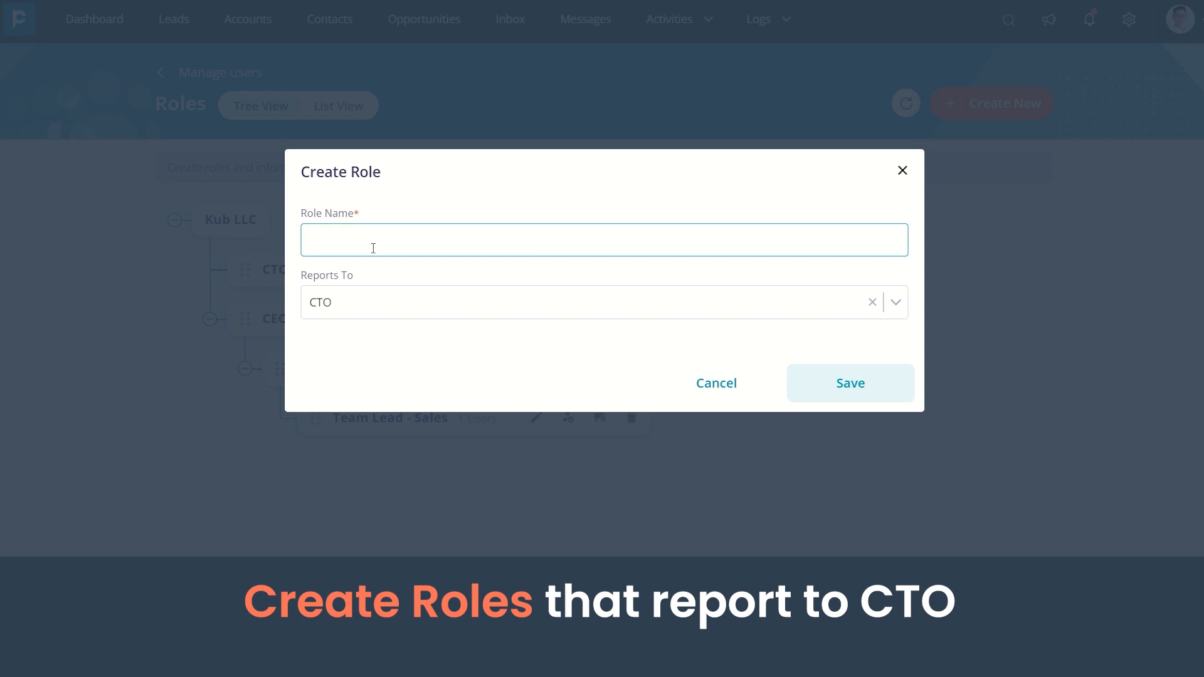
text(Team Lead - Dev)
click(866, 392)
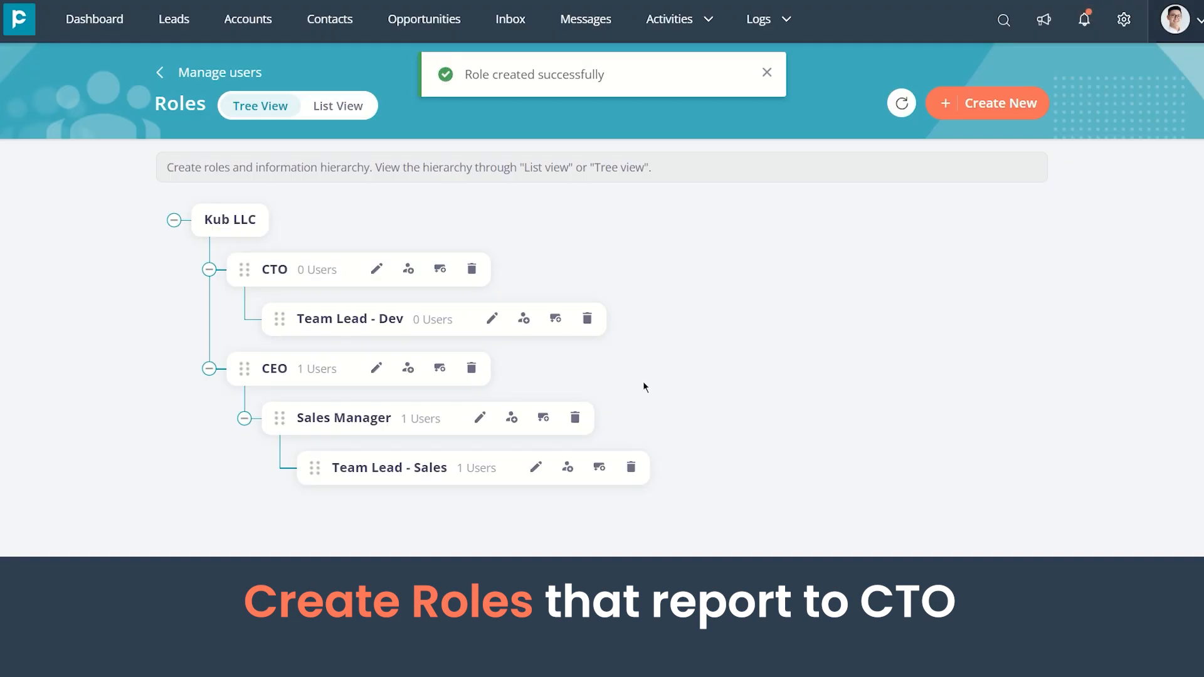
click(444, 274)
text(Team Lead - Design)
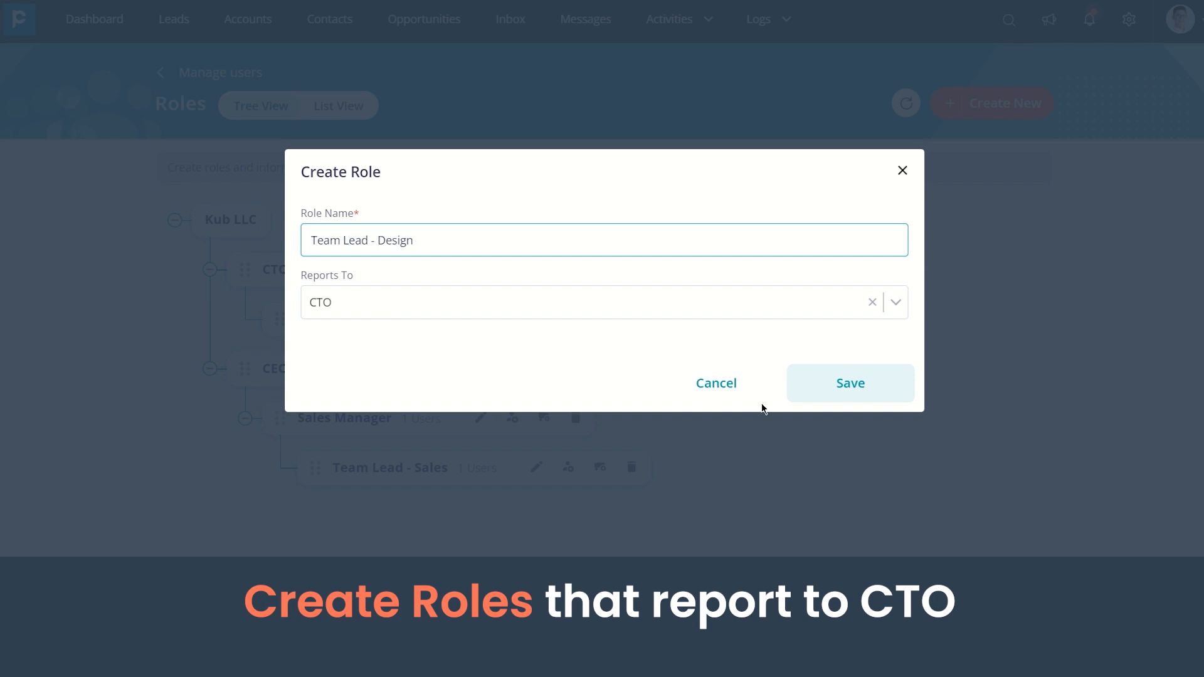
click(801, 390)
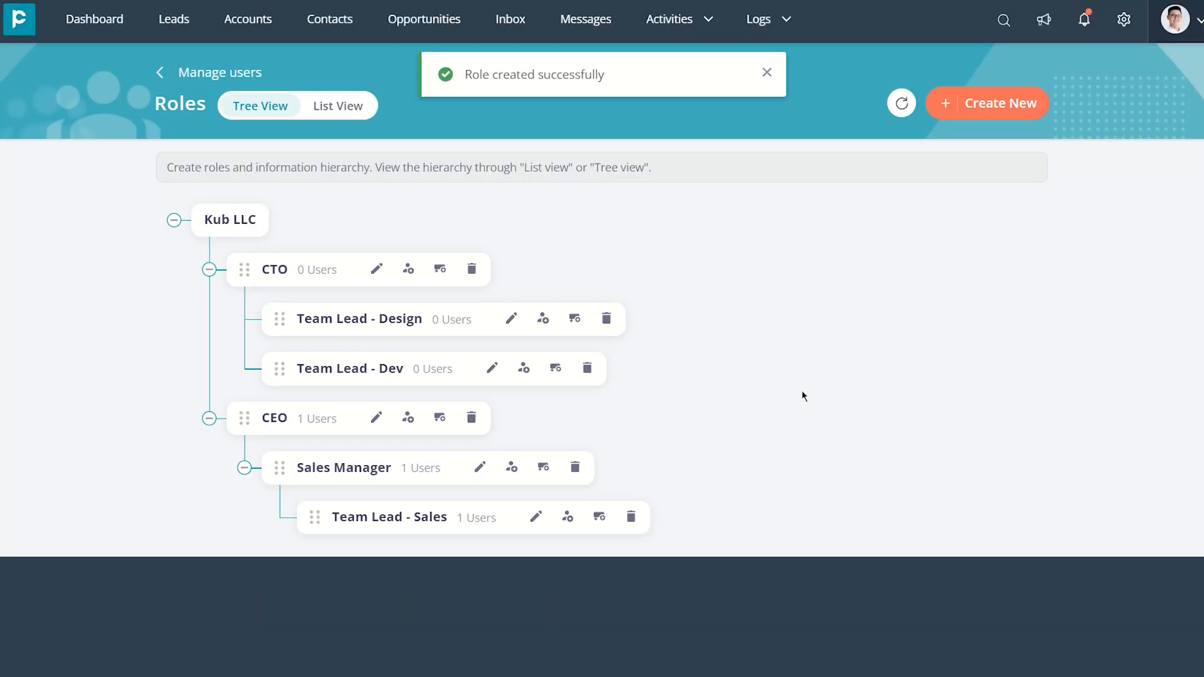
Assign one existing user to the CTO role and save the assignment
scroll(803, 385, down, 1)
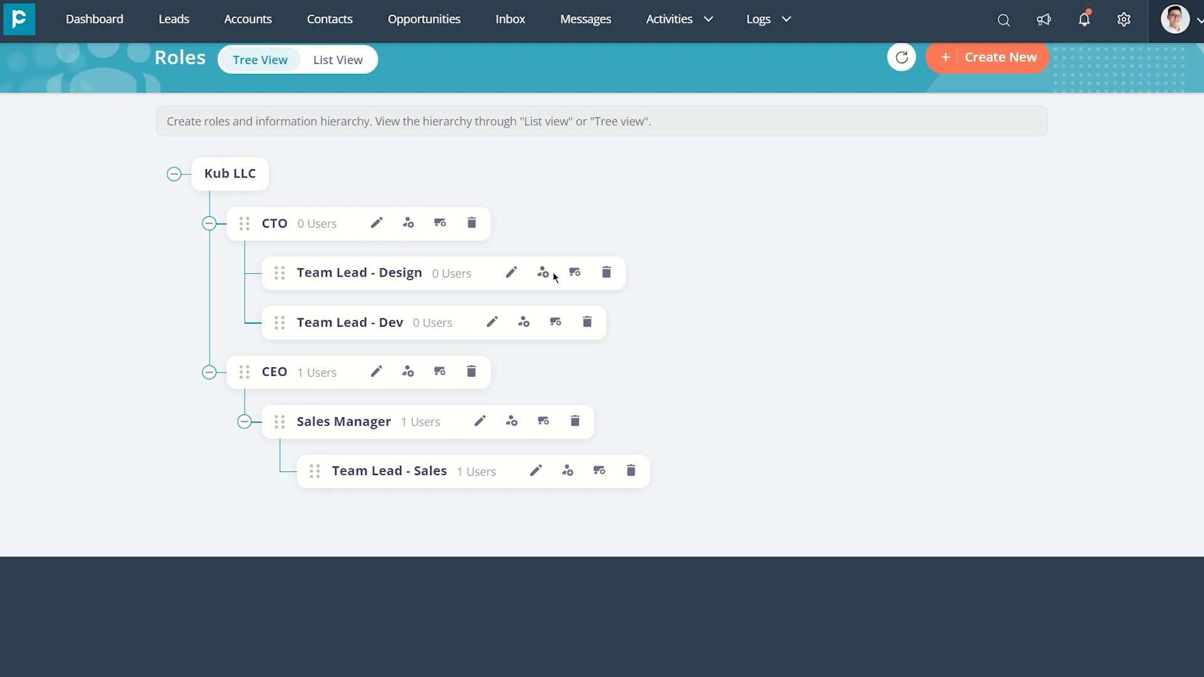
click(408, 224)
scroll(411, 301, down, 3)
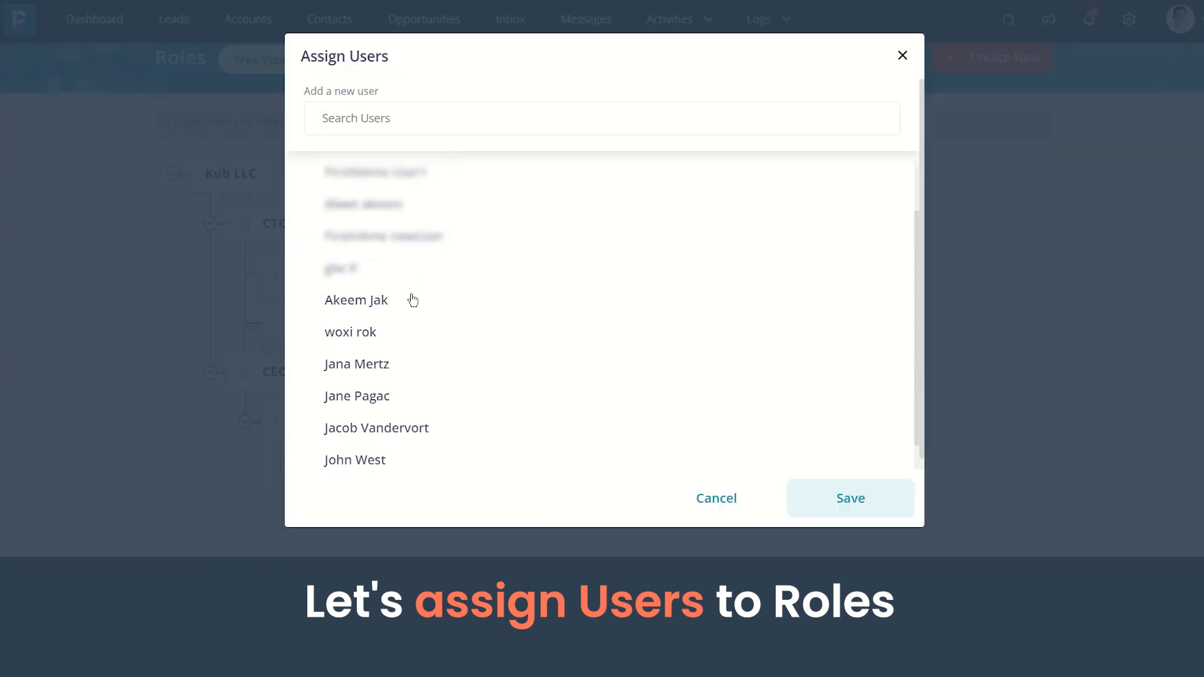
click(358, 339)
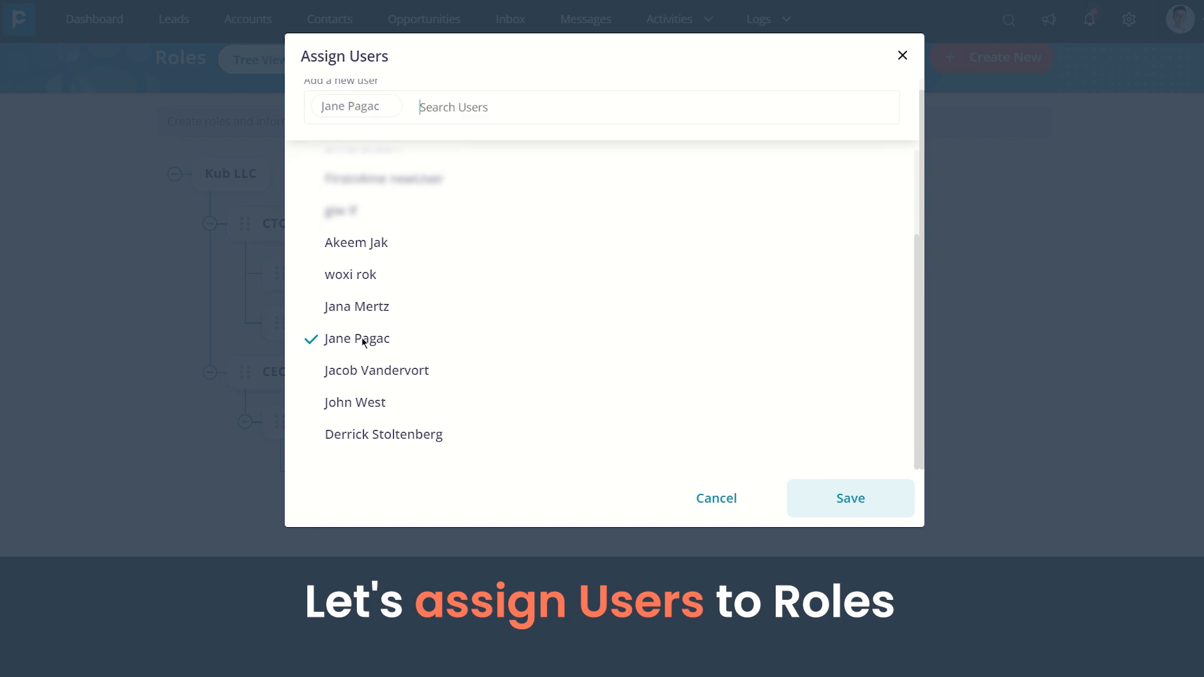
click(834, 500)
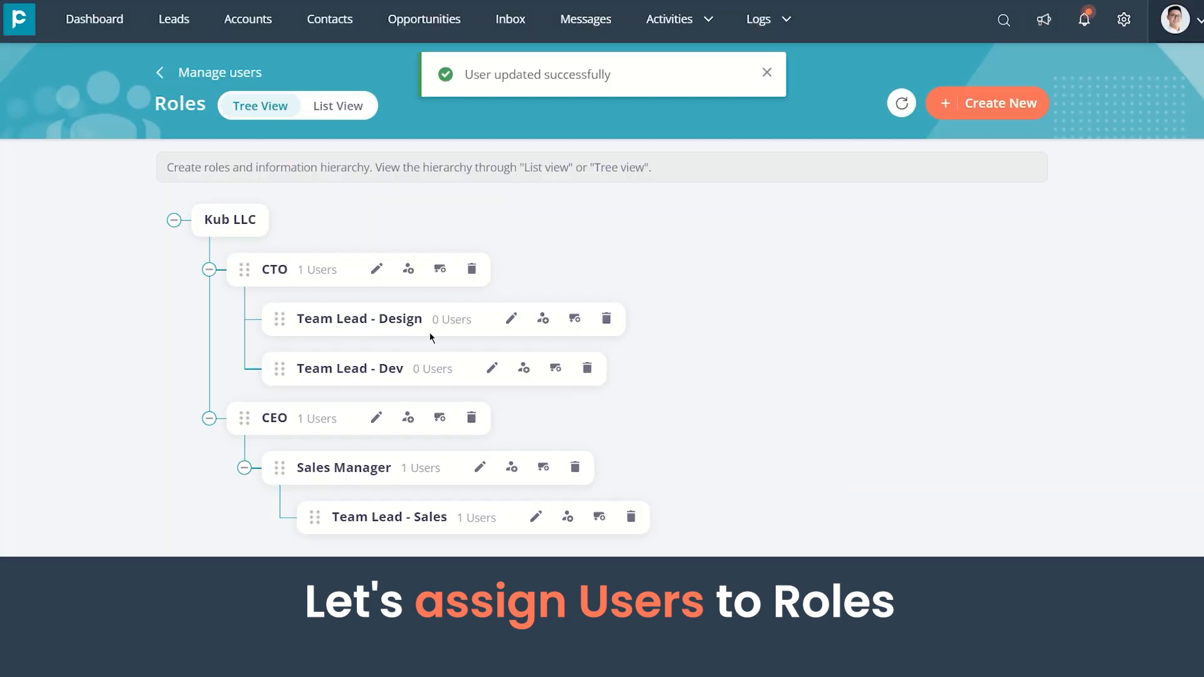
Assign one existing user to the Team Lead - Design role and save the assignment
click(543, 320)
scroll(417, 376, down, 3)
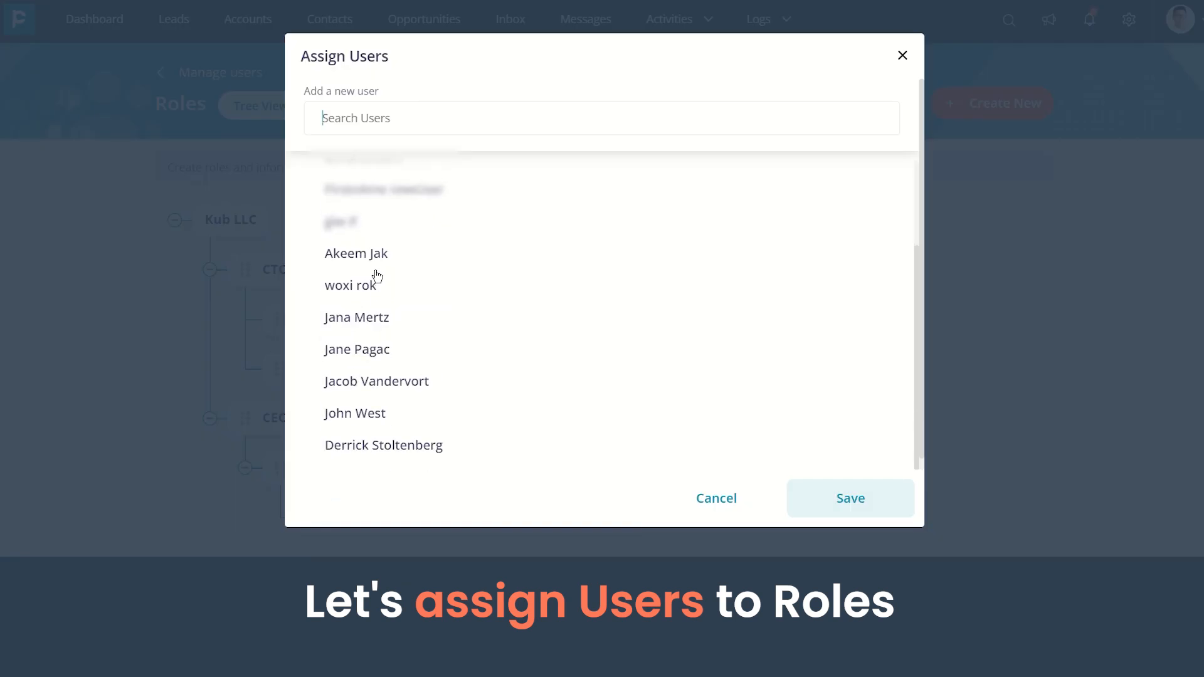
click(376, 384)
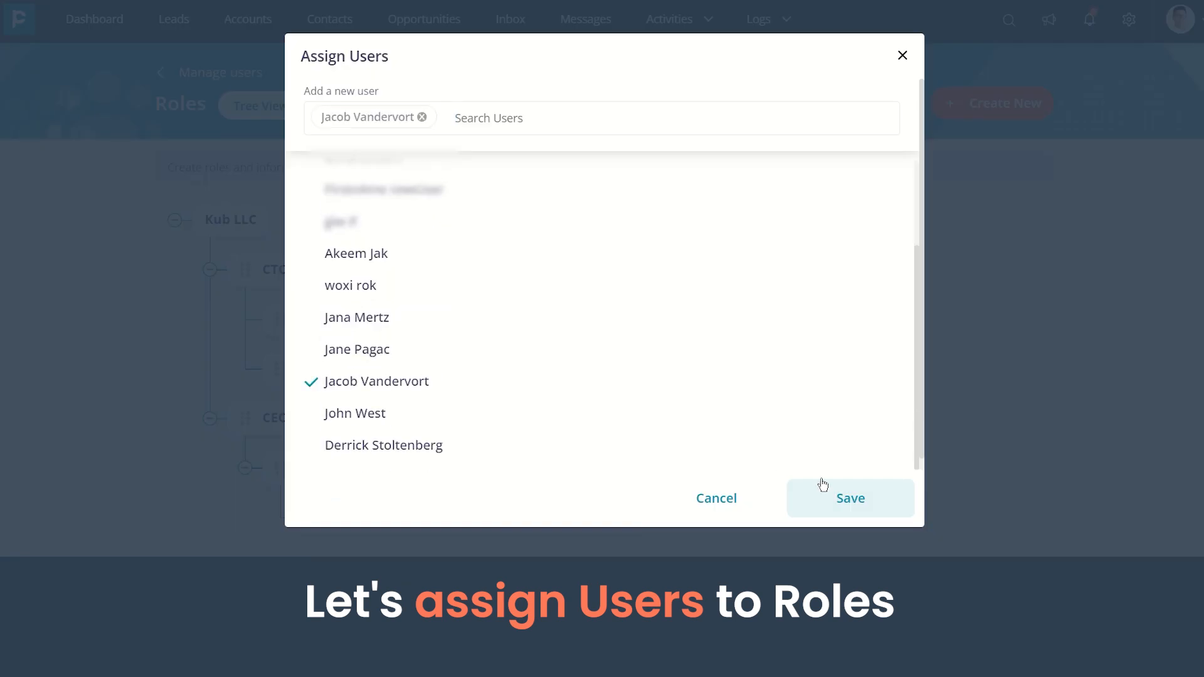
click(829, 498)
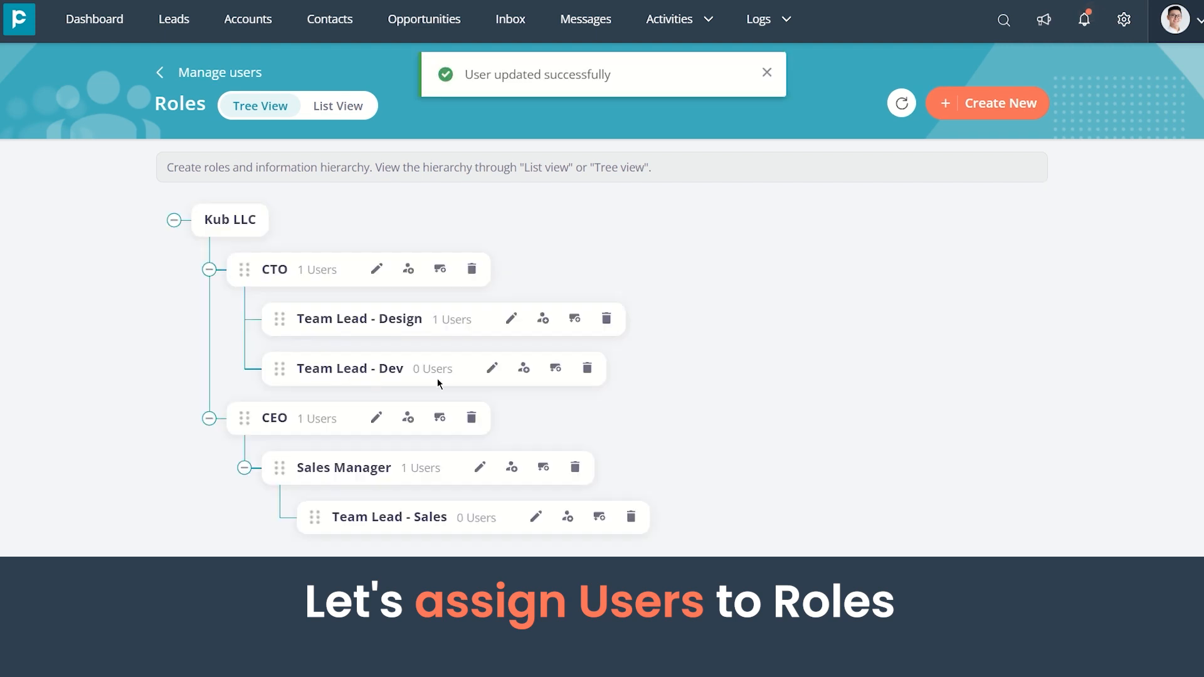
Assign one existing user to the Team Lead - Dev role and save the assignment
click(524, 368)
scroll(439, 408, down, 2)
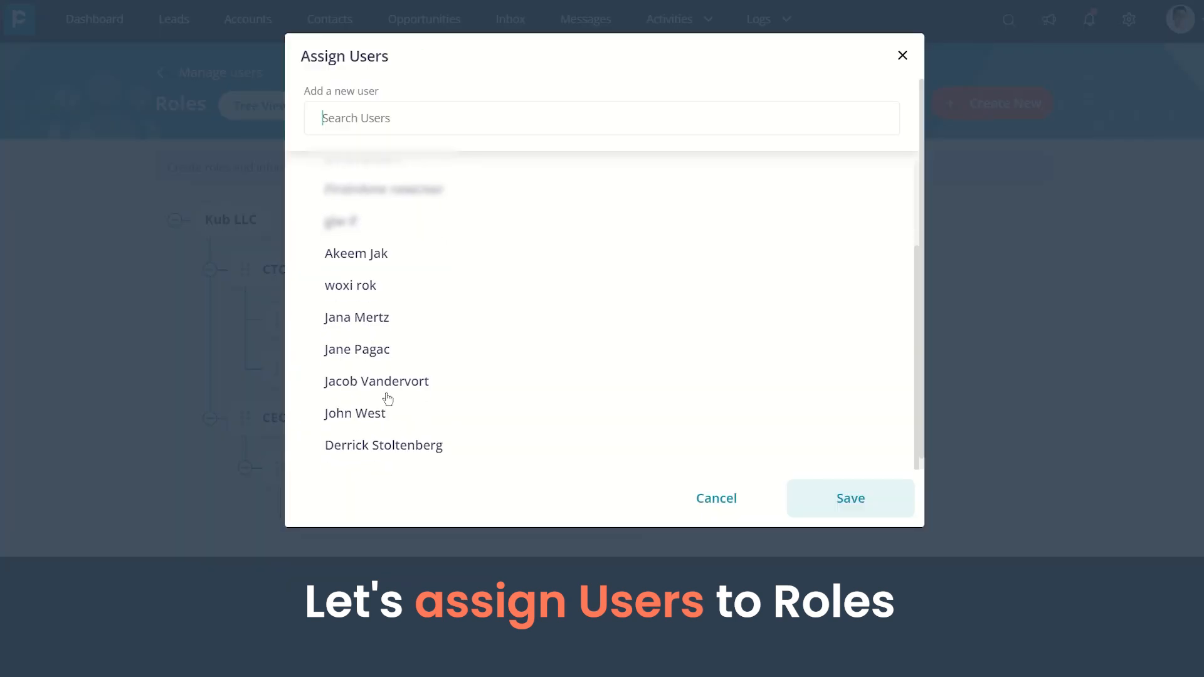
click(354, 288)
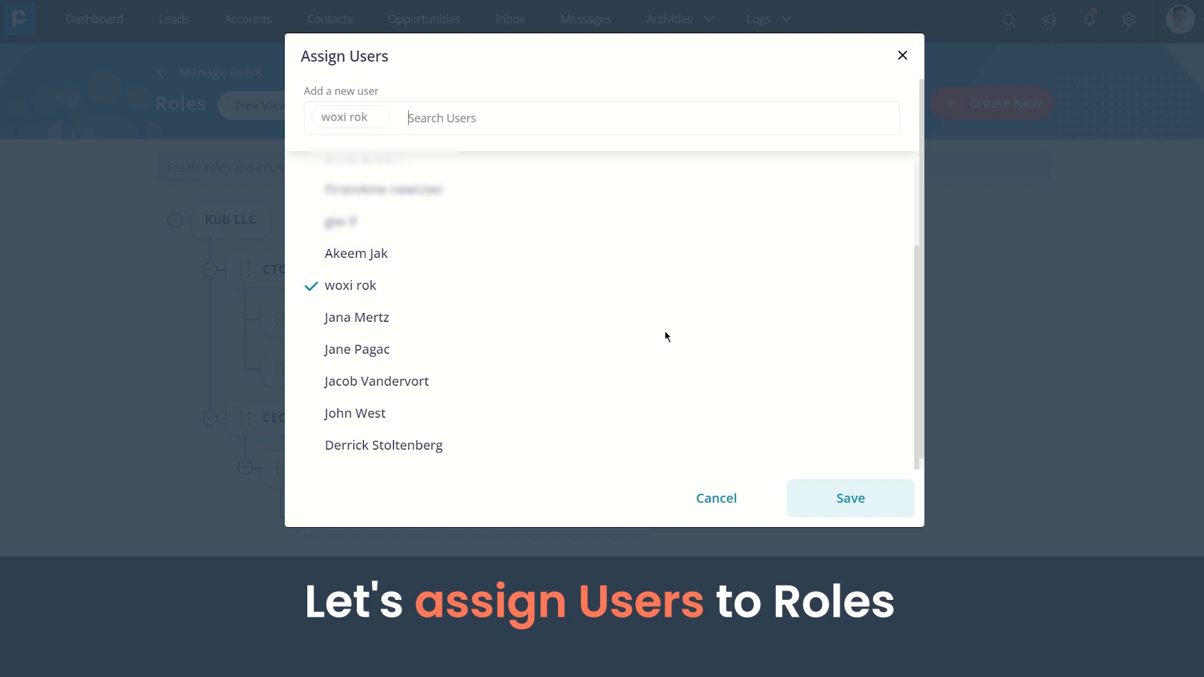
click(830, 497)
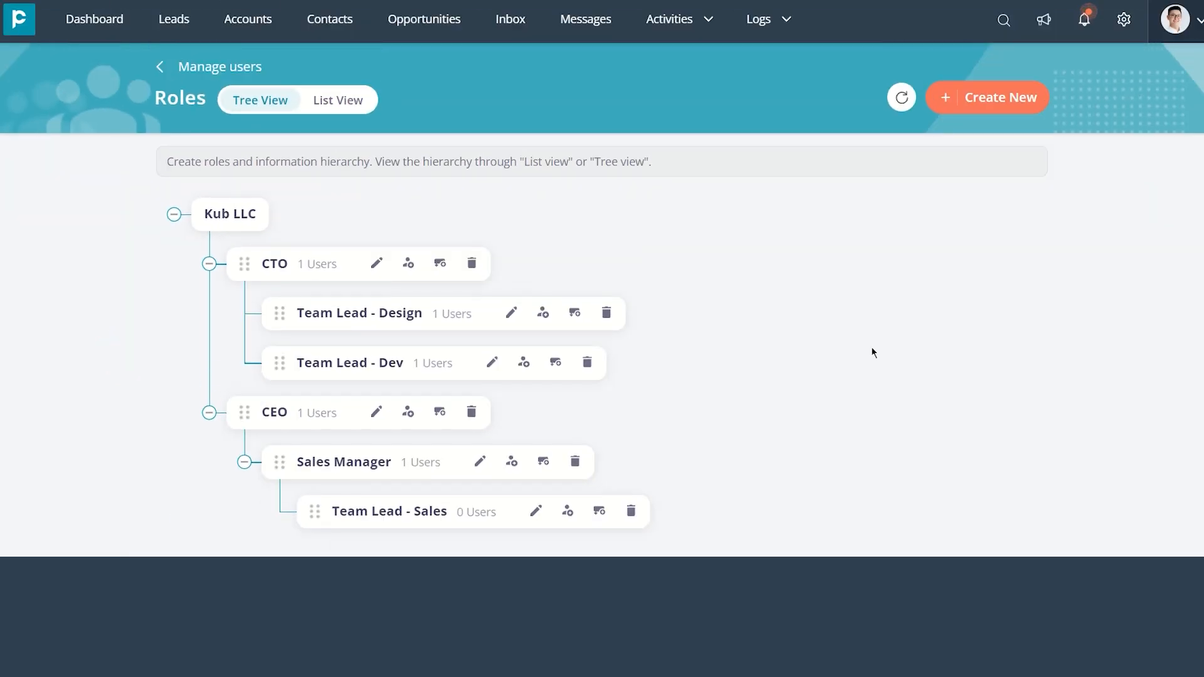
Enable Peer To Peer Sharing in the organisation's permission and visibility settings
click(160, 67)
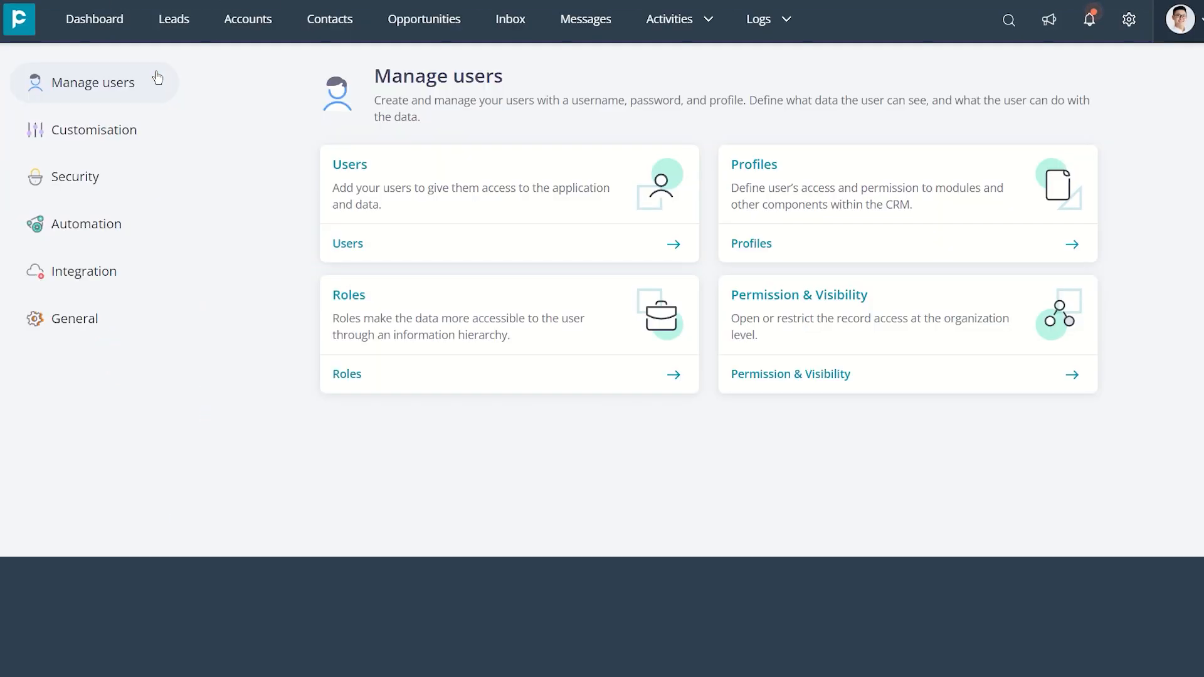
click(823, 331)
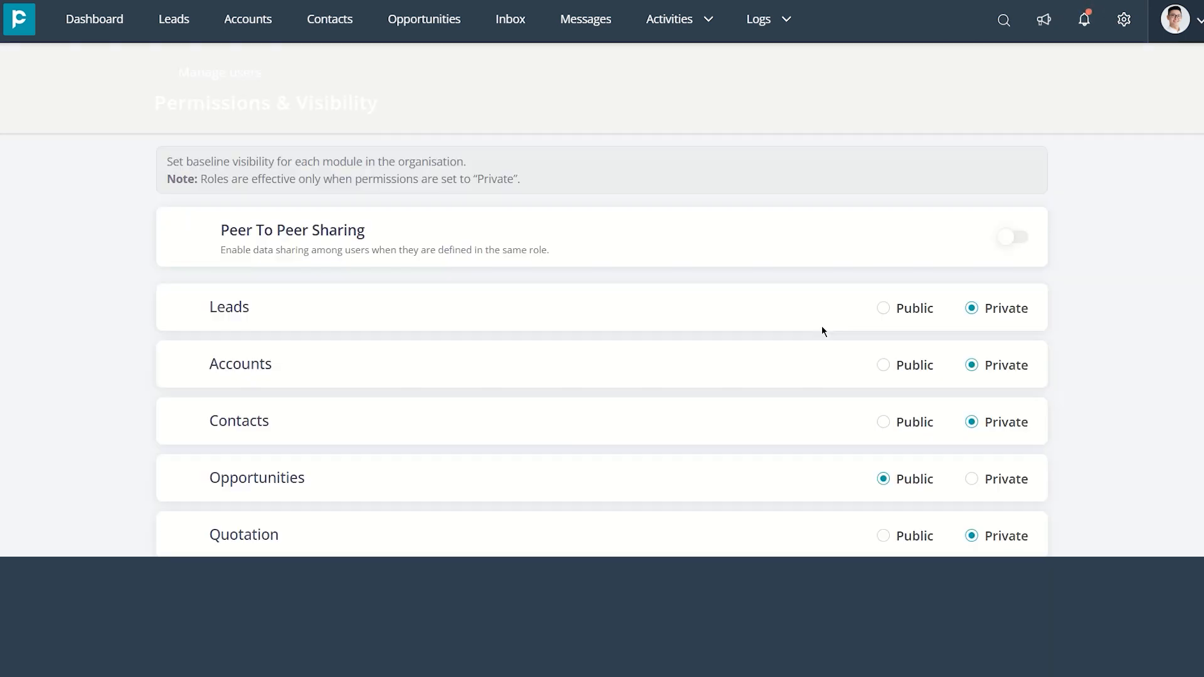
scroll(812, 305, down, 2)
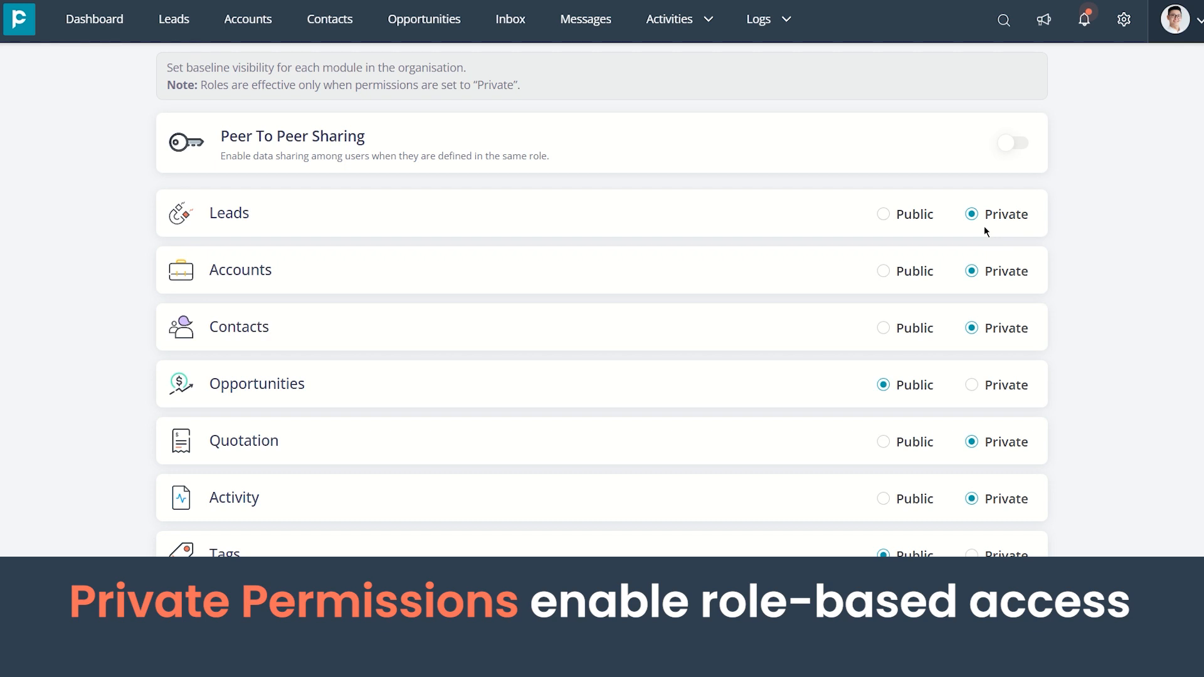
click(1018, 146)
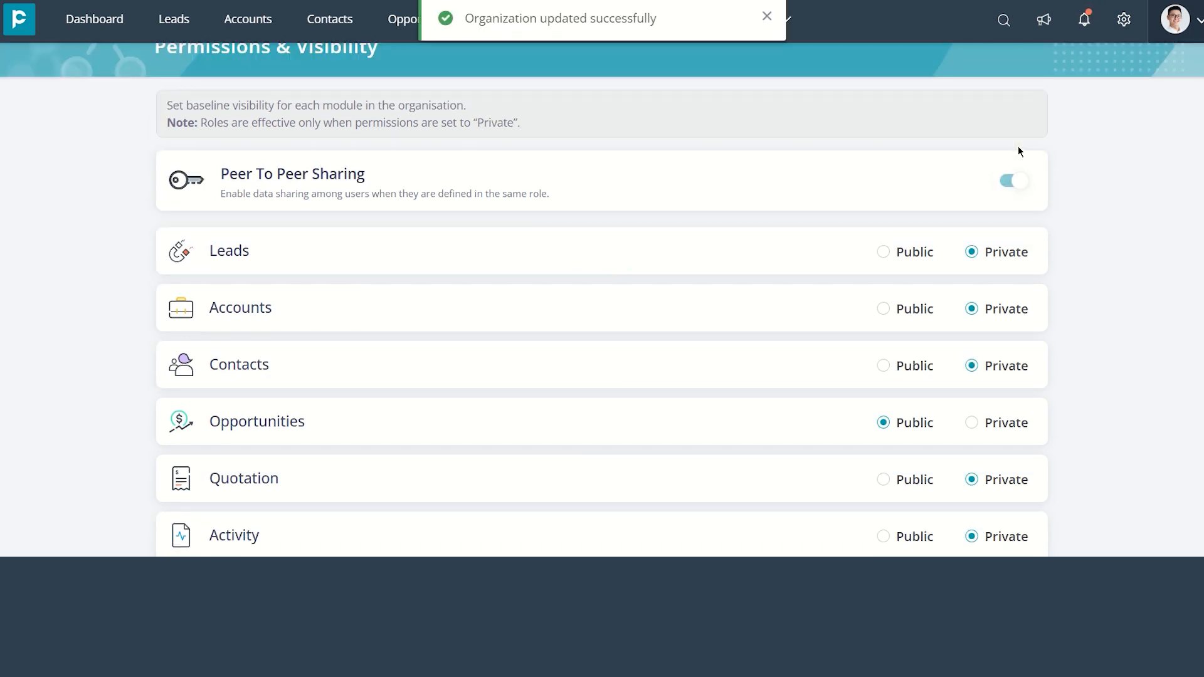
scroll(1017, 147, up, 1)
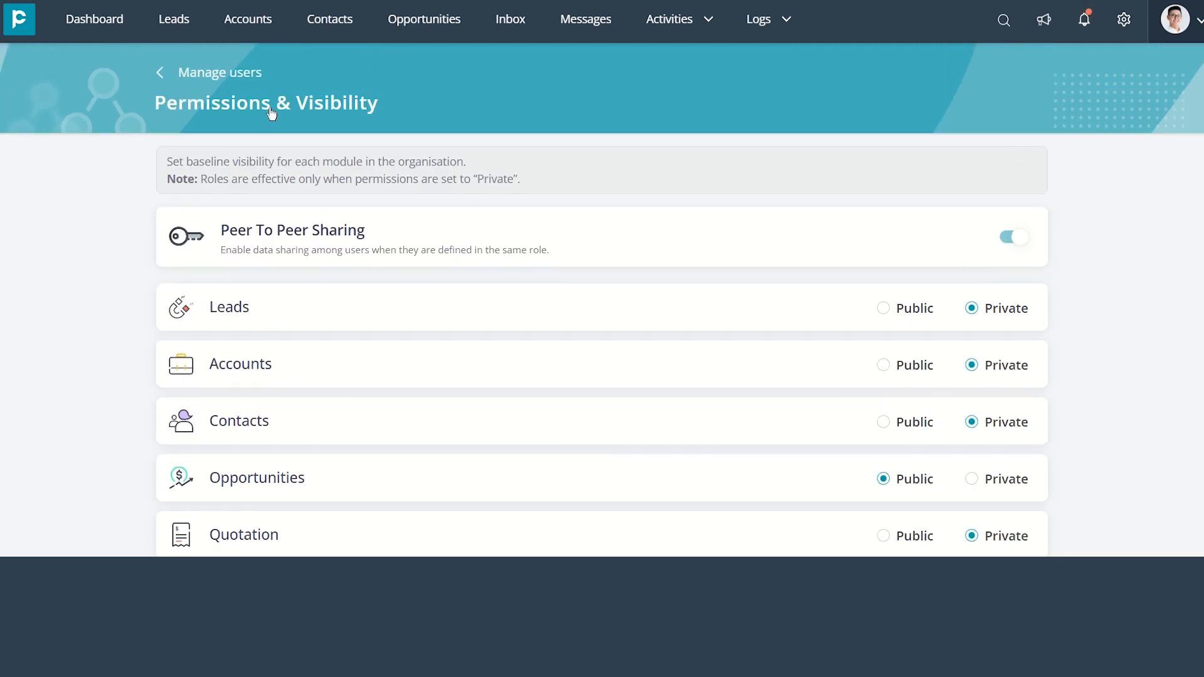
Start a new user from the Manage users settings and enter the person's first name, last name and email address
click(182, 73)
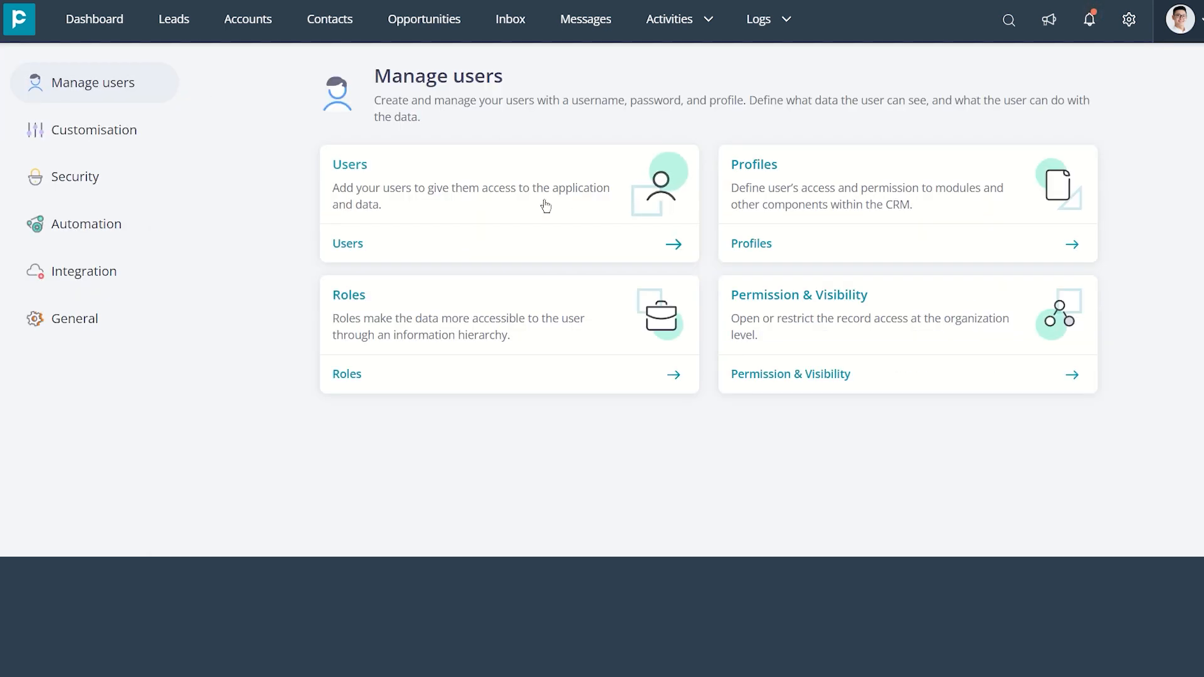
click(545, 205)
click(994, 99)
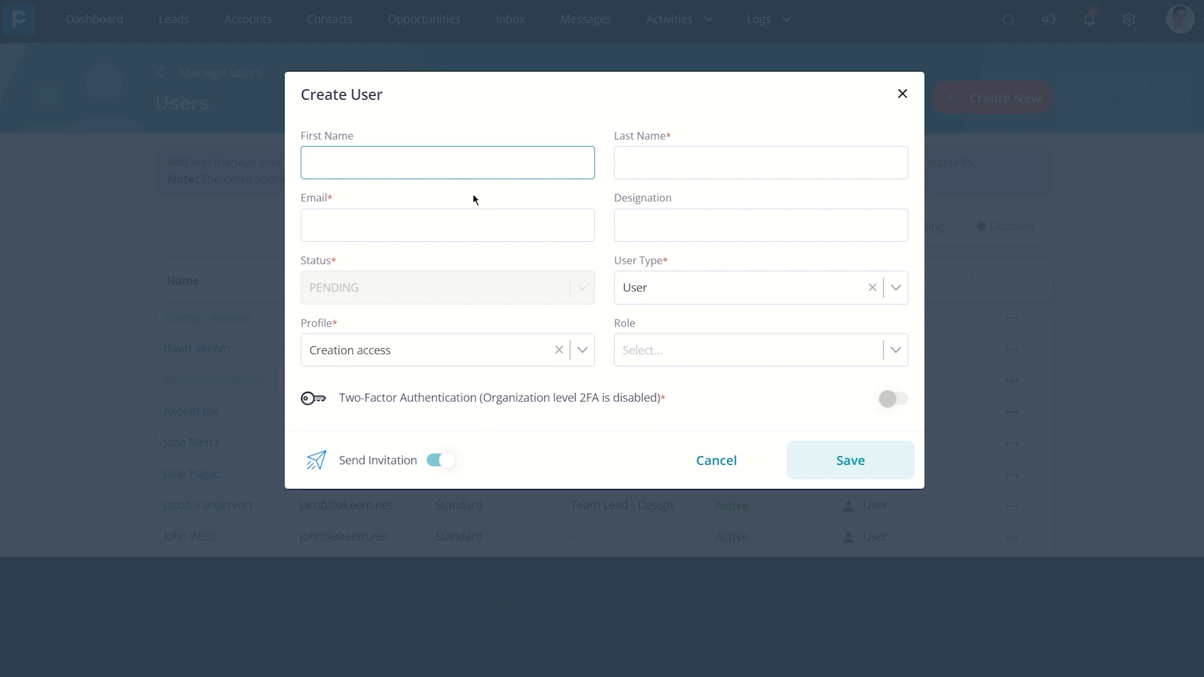
click(687, 168)
click(560, 229)
Give the new user the User type, the Creation access profile and the Team Lead - Dev role, and save the user
click(745, 293)
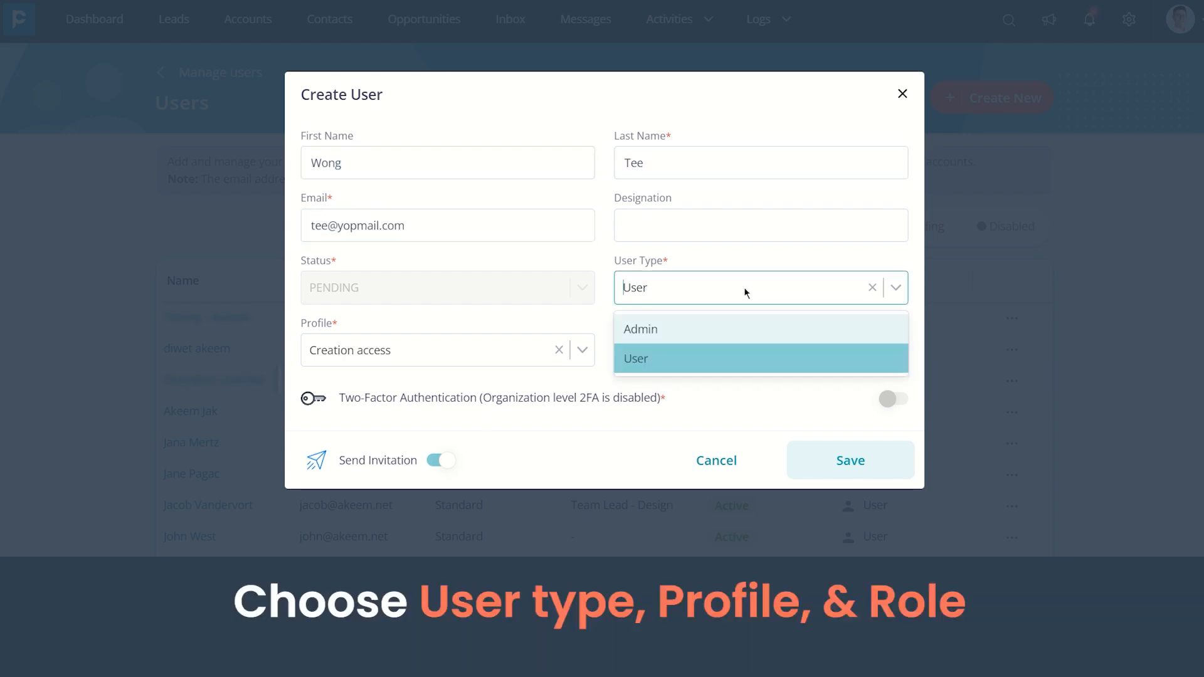
click(723, 363)
click(462, 353)
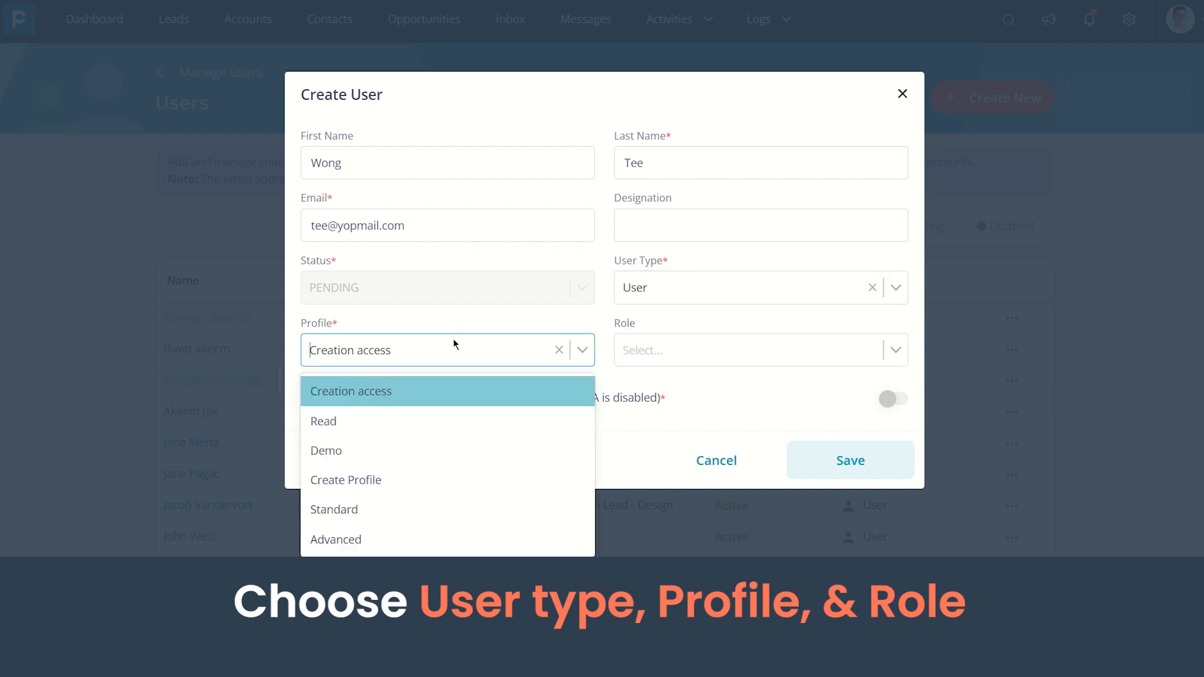
click(434, 387)
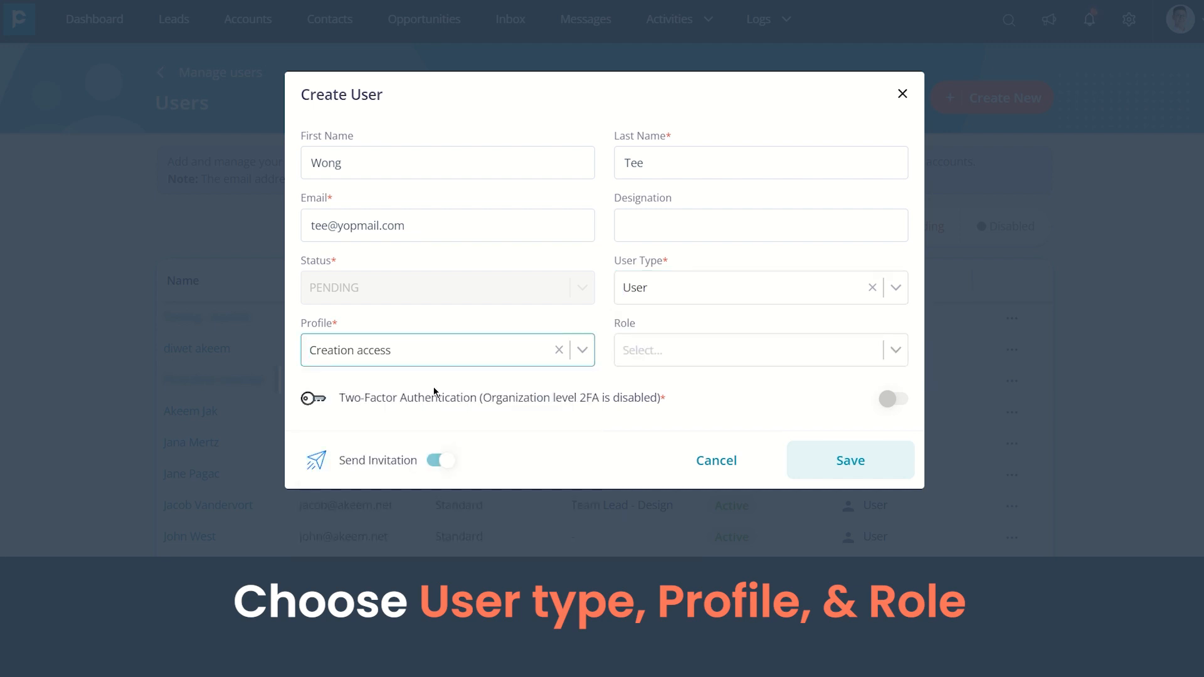
click(735, 351)
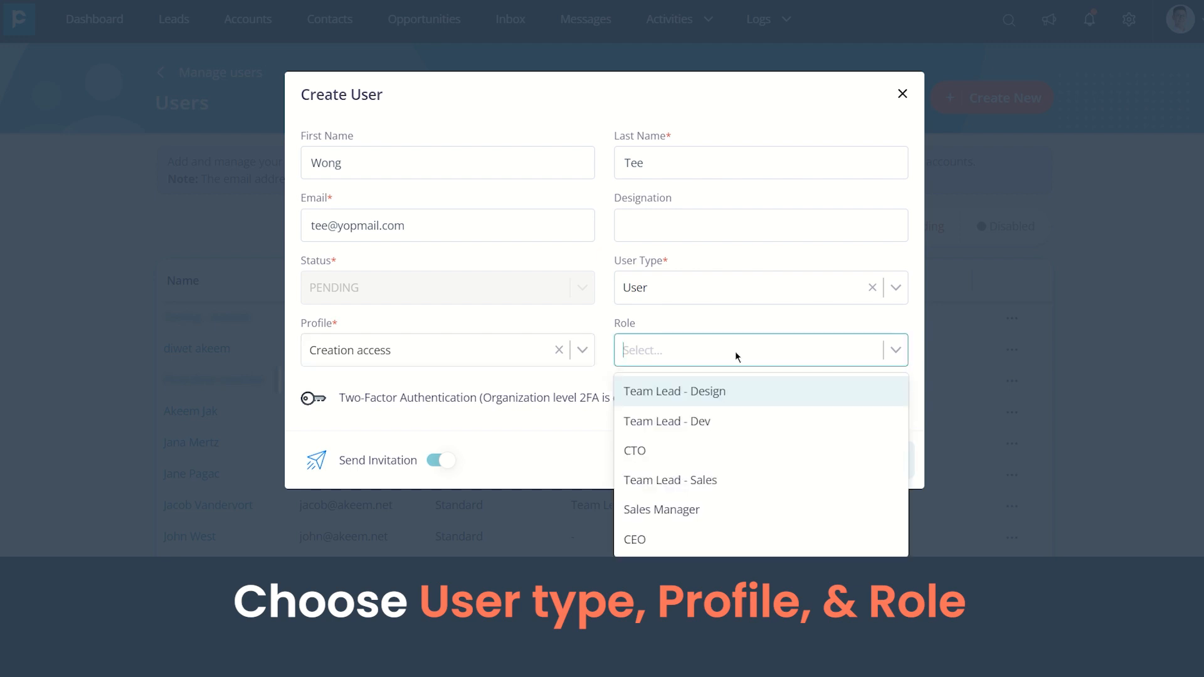
click(724, 420)
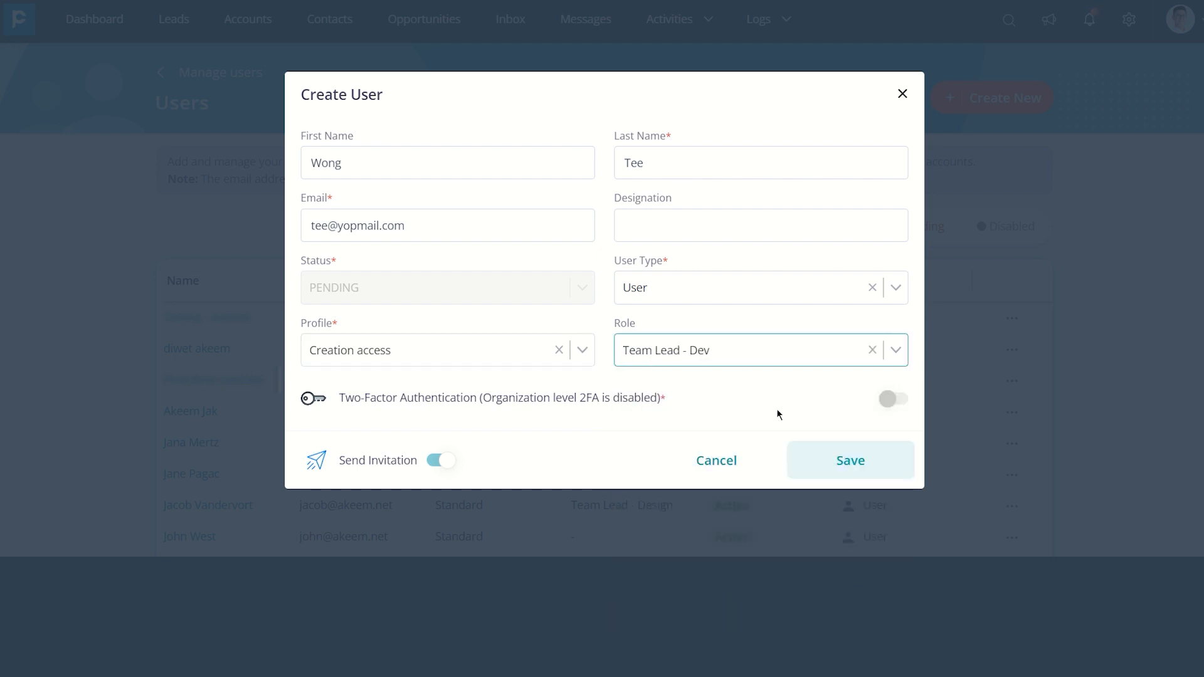
click(814, 467)
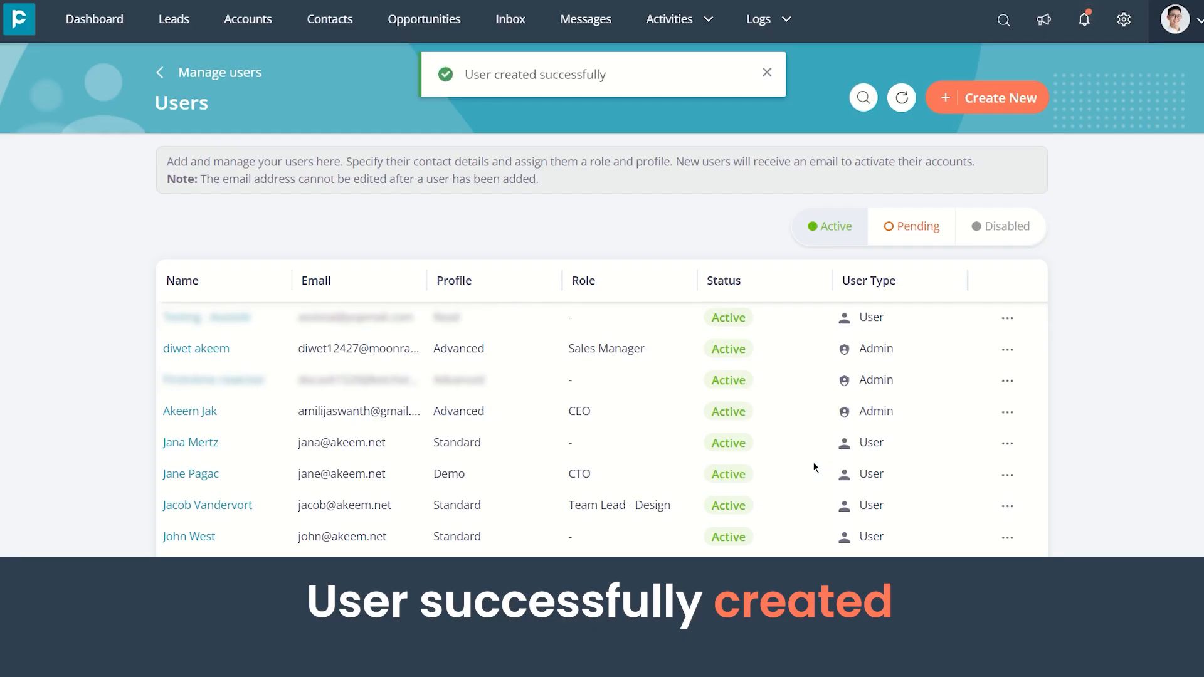
Look through the active users list and return to the Manage users overview
scroll(813, 461, down, 1)
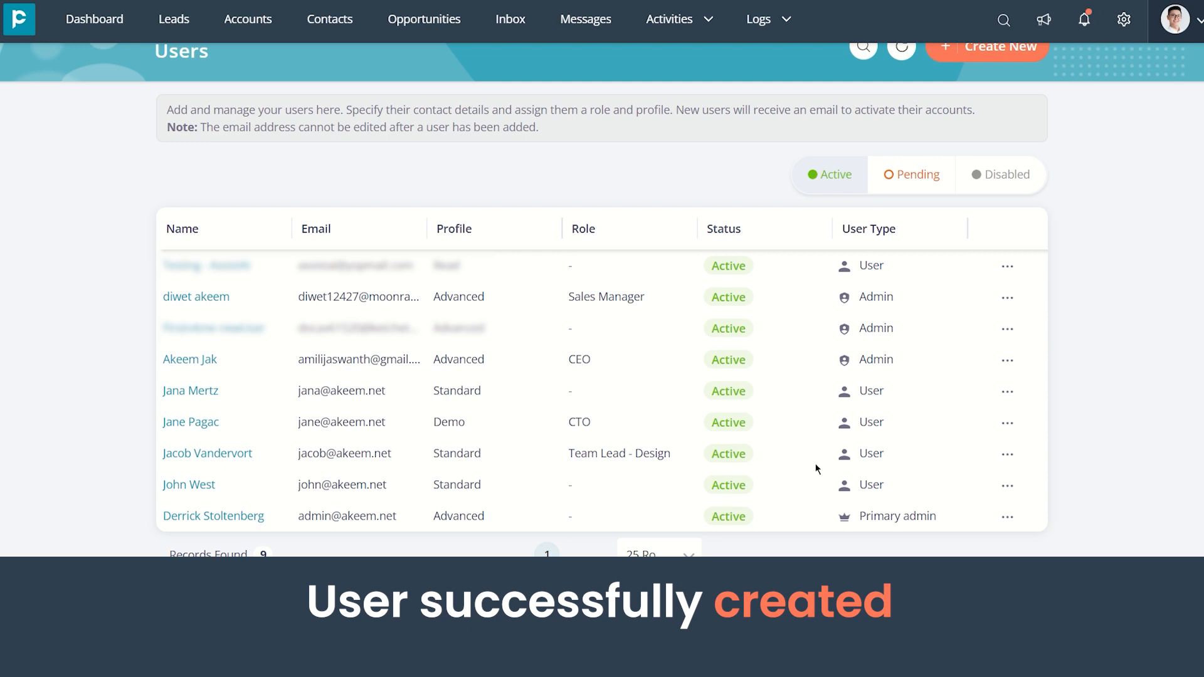
scroll(815, 464, up, 1)
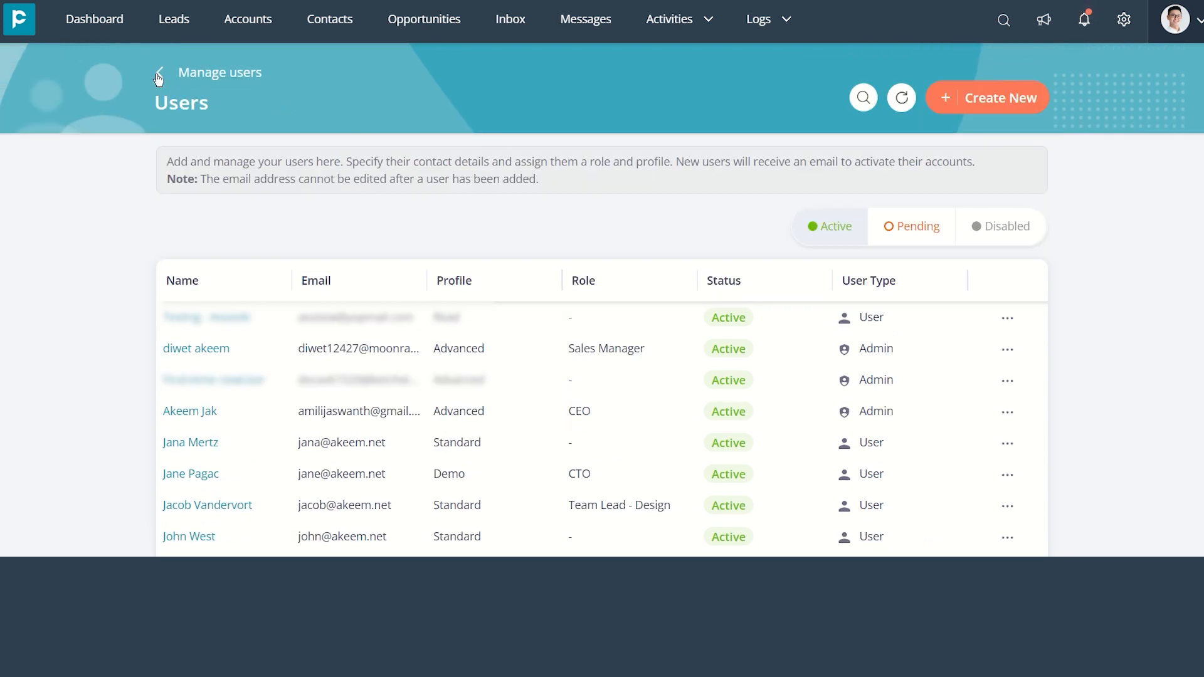
click(160, 74)
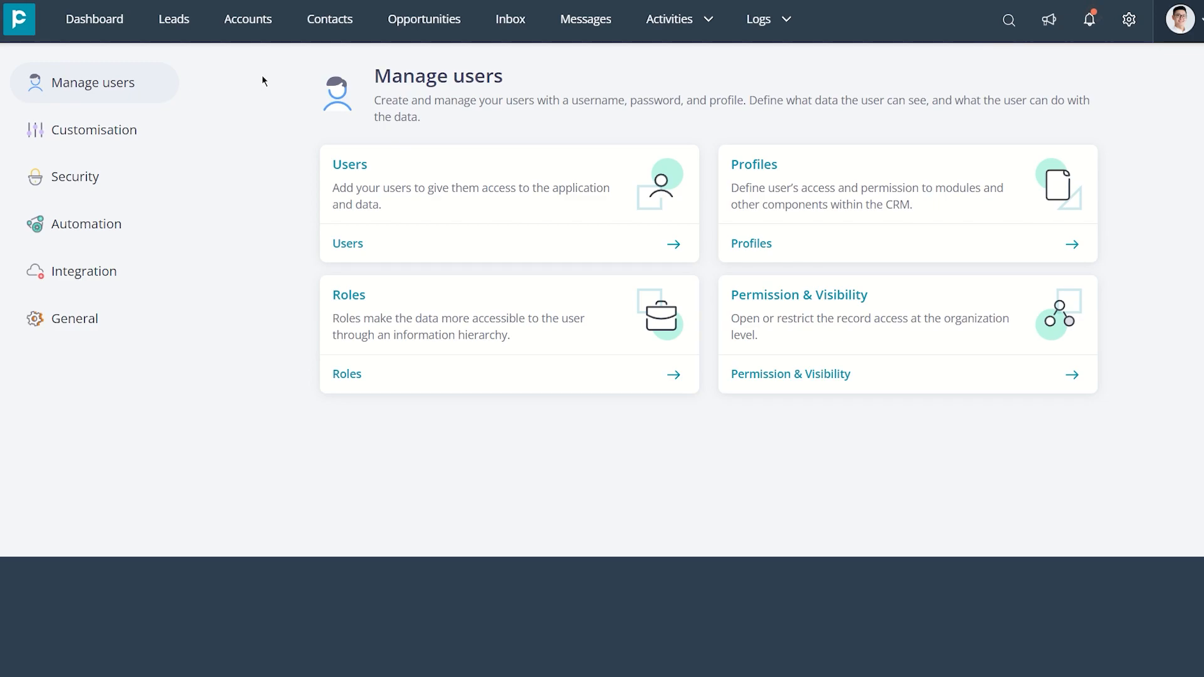